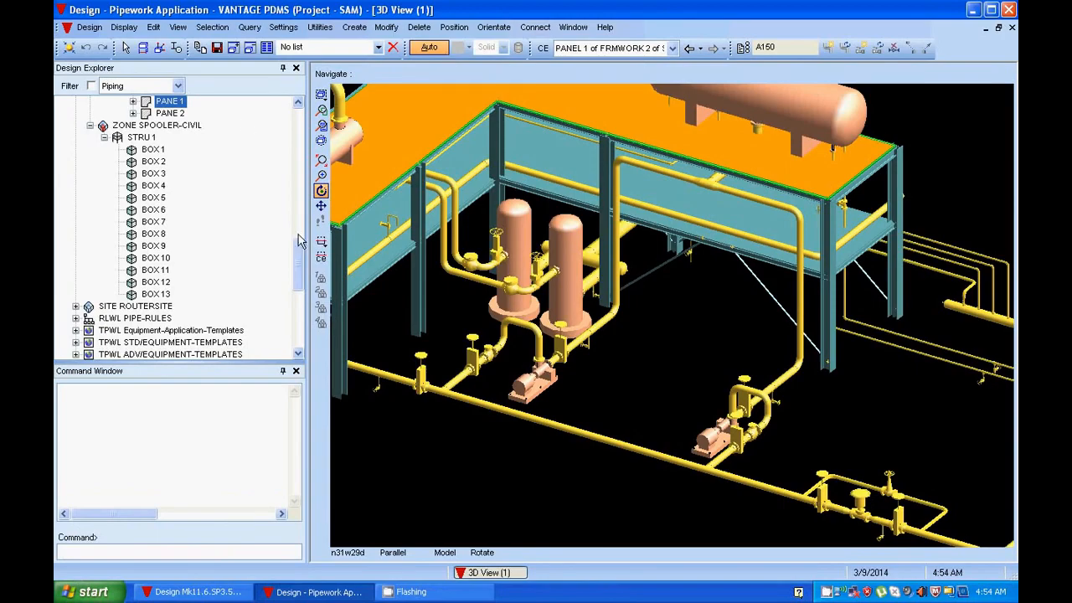
Create a new report template with filename c:/pipe_mto_report.txt and selection type BRA MEM.
drag(299, 251, 295, 99)
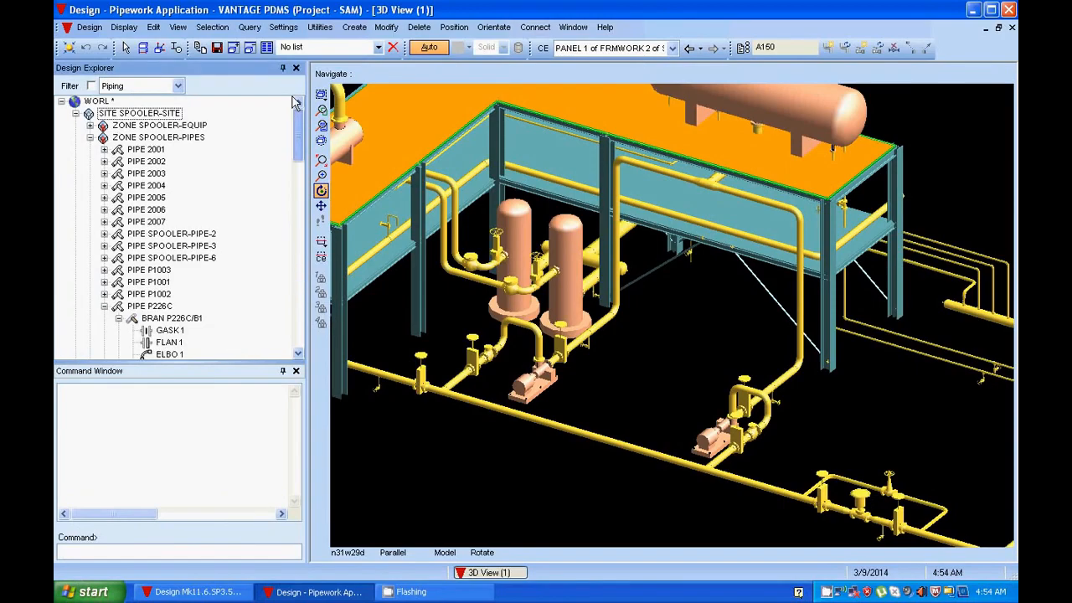
click(320, 31)
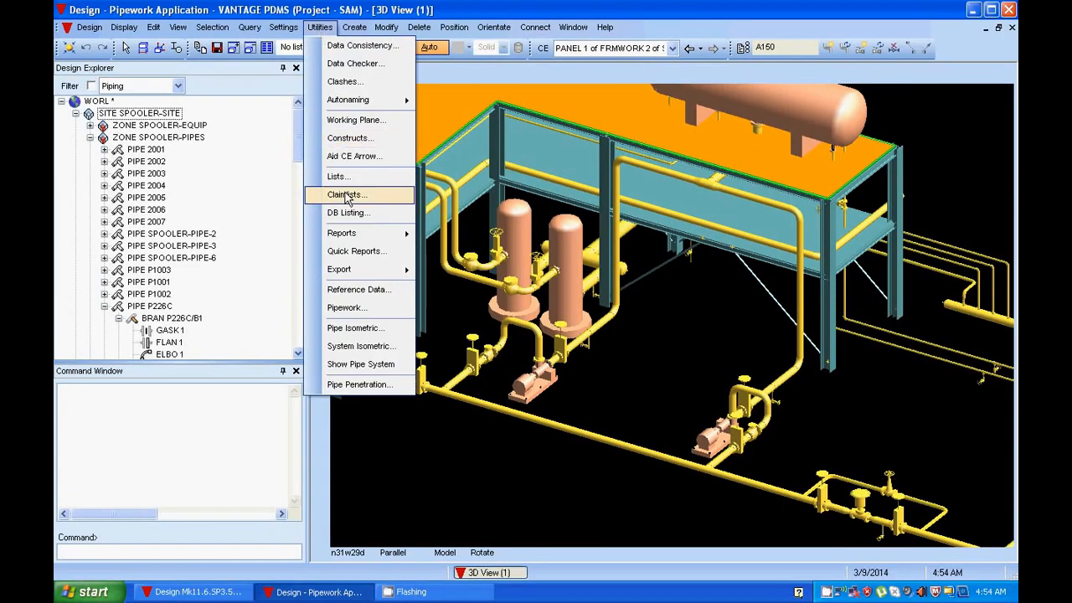
mouse_move(356, 238)
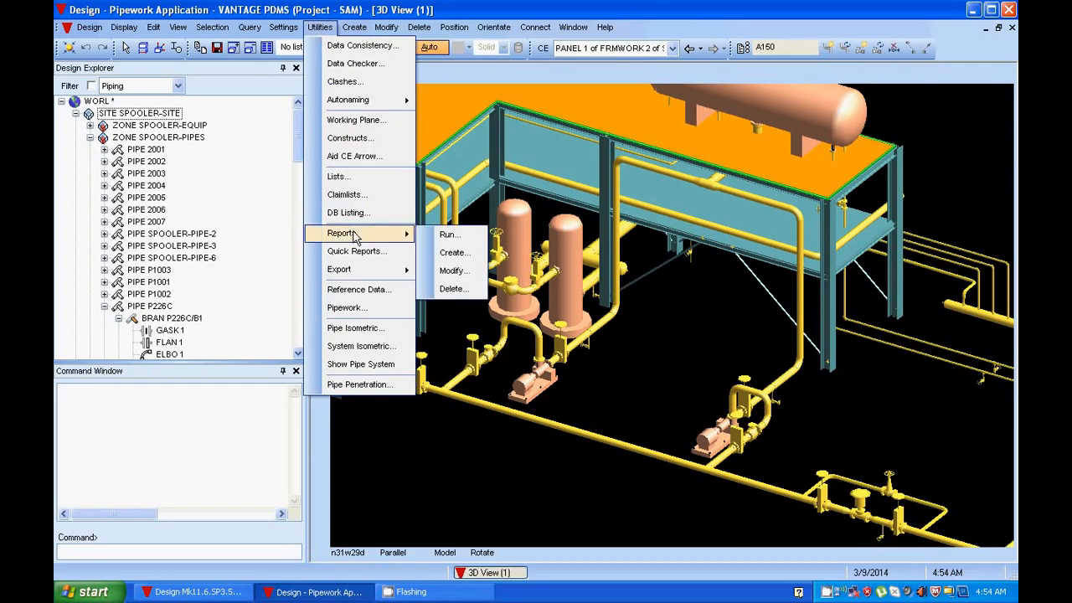
click(459, 255)
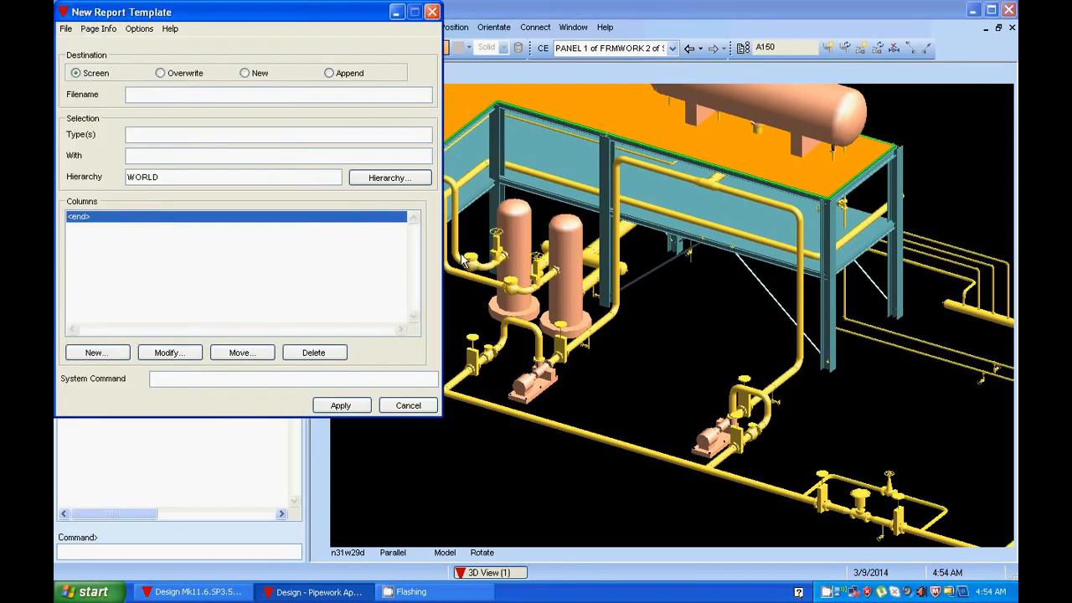
drag(251, 14, 741, 72)
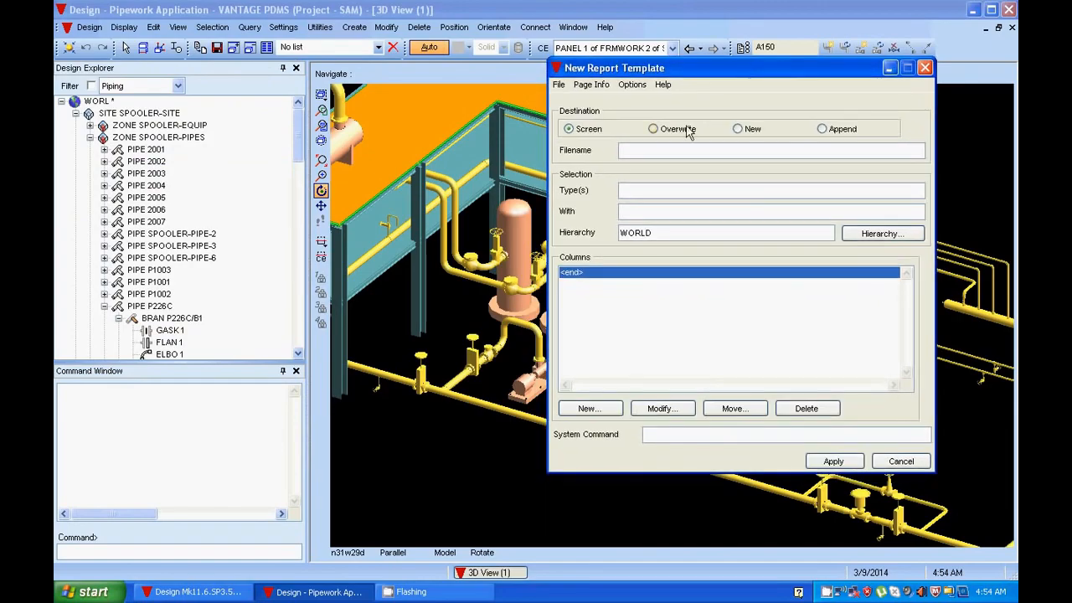
text(c)
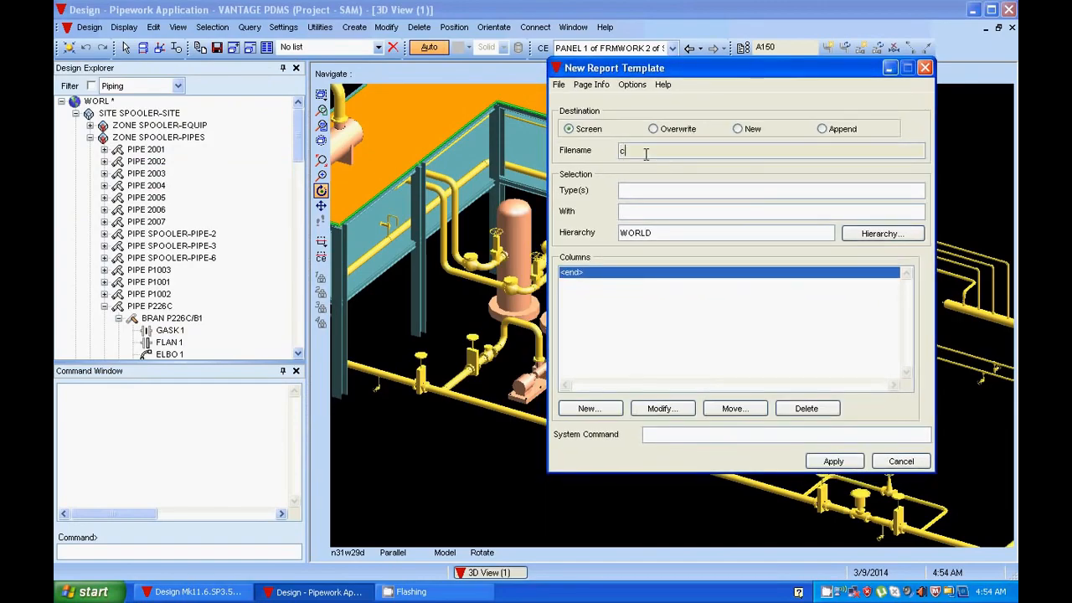
text(:/pipe_mto_report.txt)
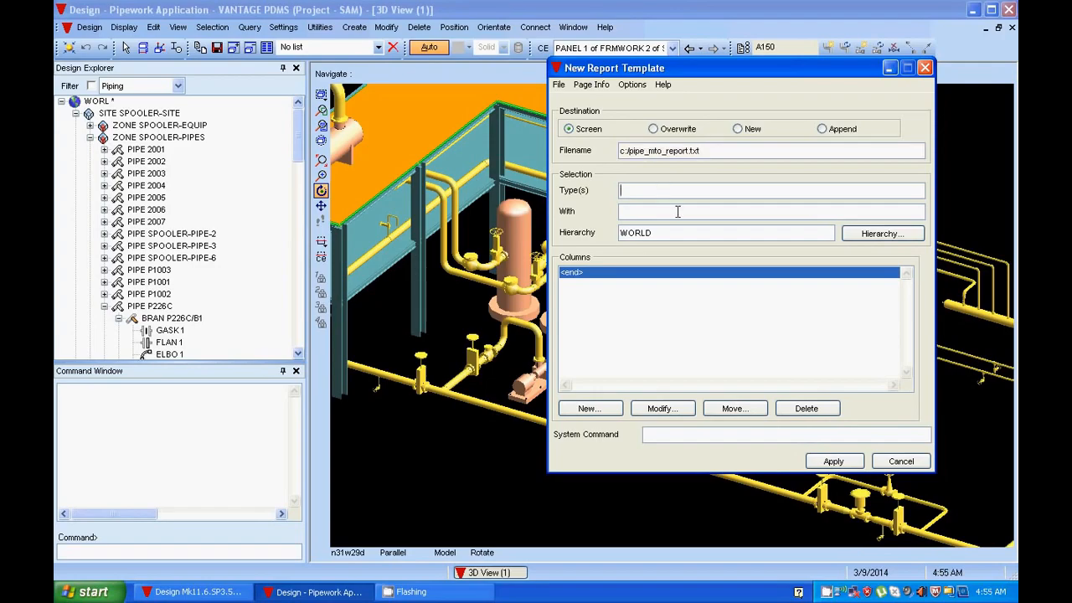
text(BRA MEM)
Make SPOOLER-SITE the current element, query it with Q CE, and recall the returned name into the command line.
click(267, 158)
click(136, 114)
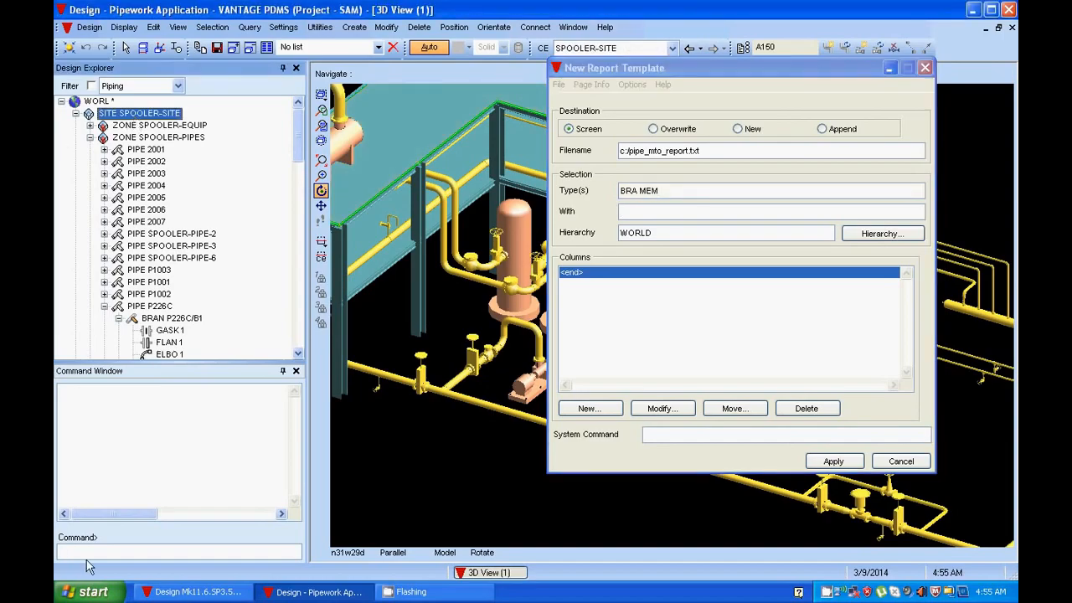
click(96, 549)
text(Q CE)
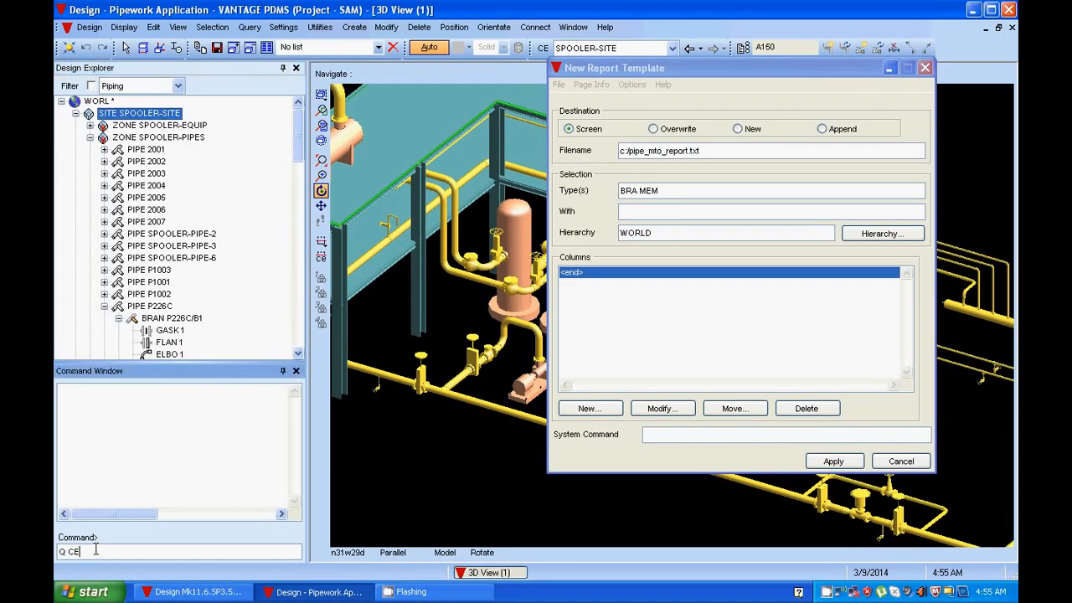
key(Return)
double_click(131, 410)
Set the report's selection hierarchy to /SPOOLER-SITE by copying the name from the command line.
drag(132, 551, 56, 551)
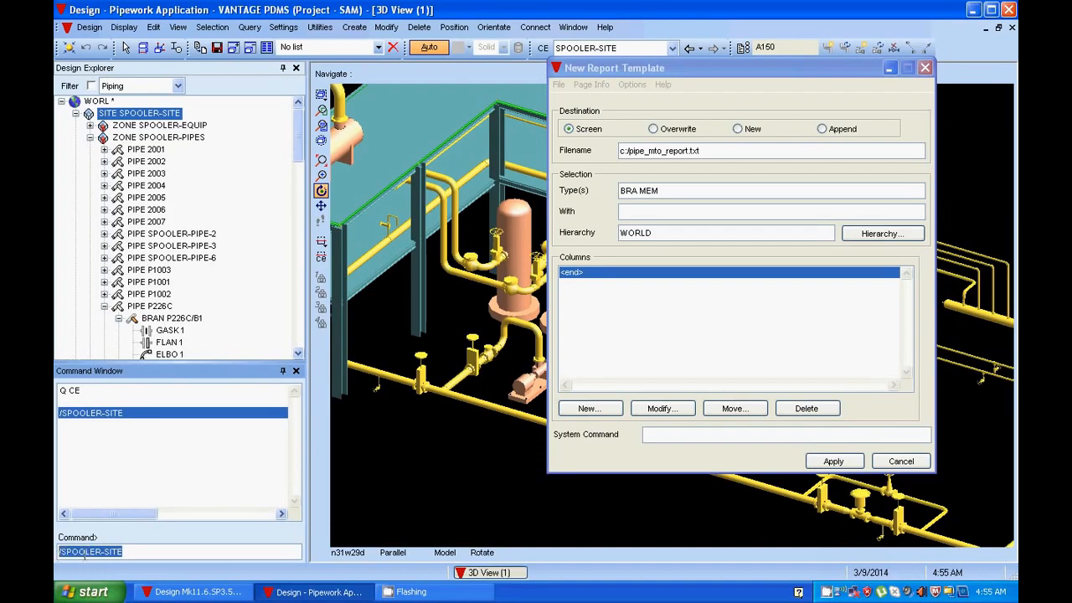
right_click(85, 552)
click(109, 500)
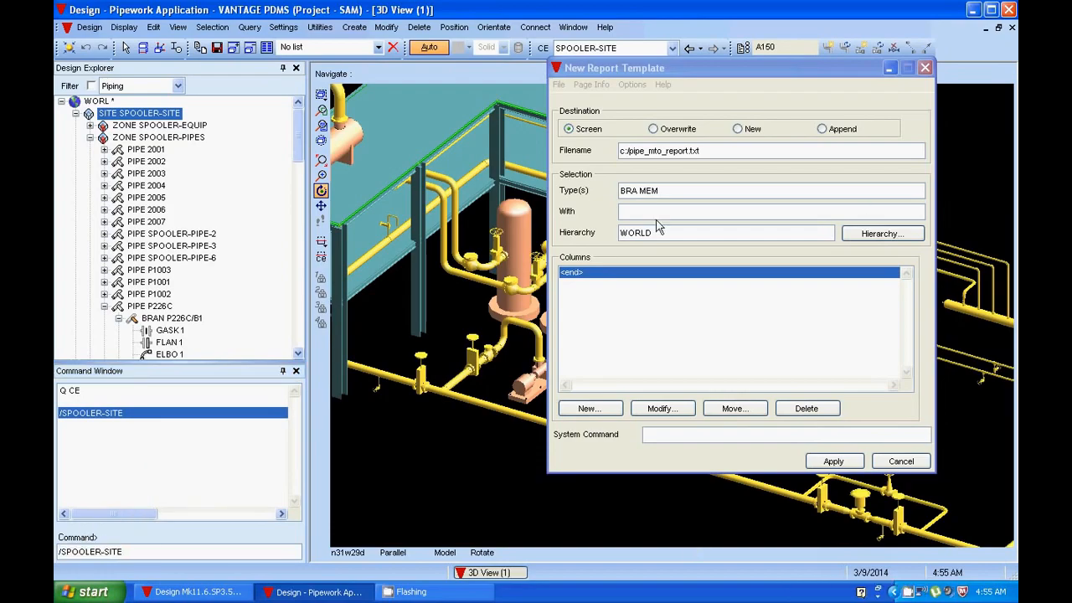
drag(657, 233, 621, 234)
key(ctrl+v)
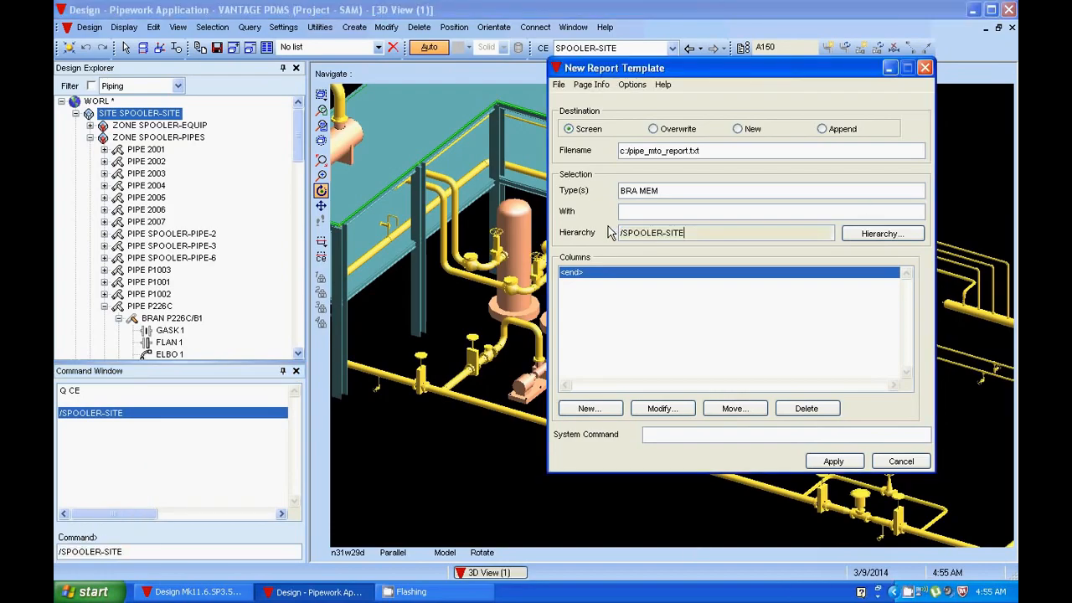
key(Return)
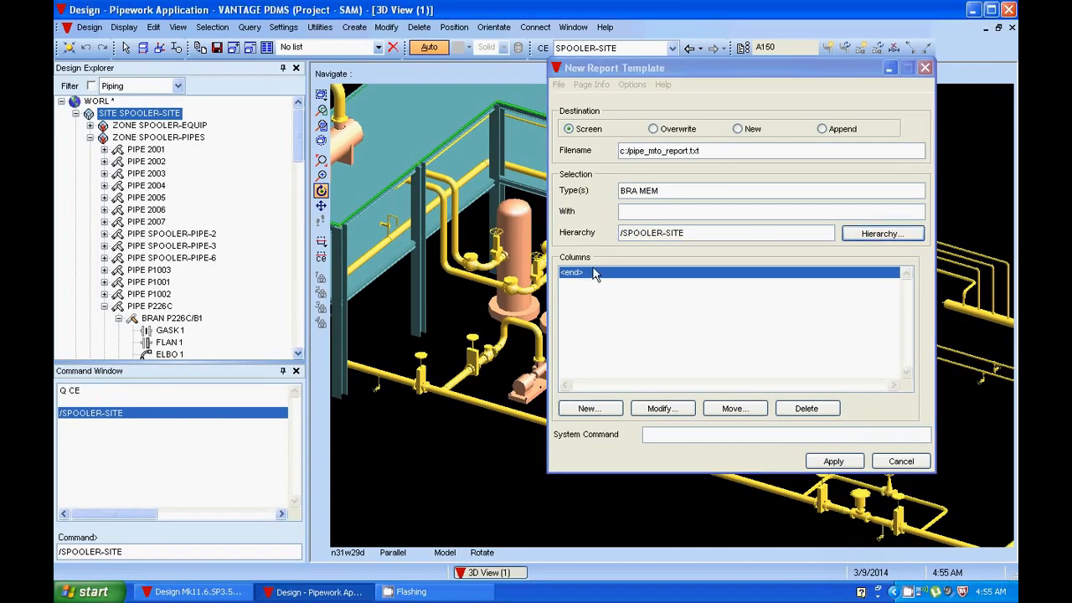
Add a report column with the expression ZONE and the custom heading text ZONE.
click(593, 409)
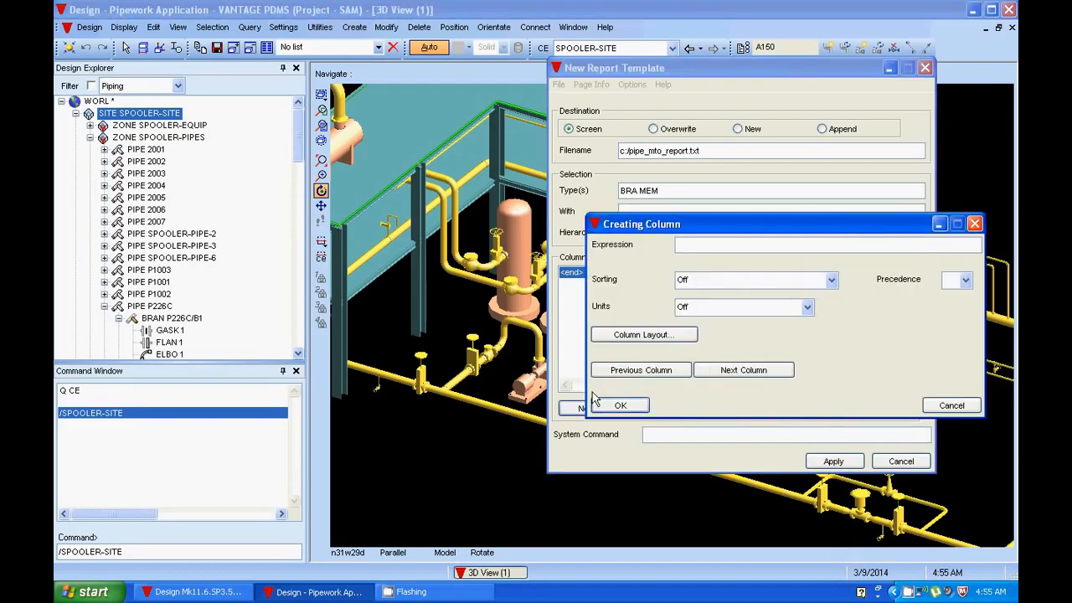
click(693, 247)
text(ZONE)
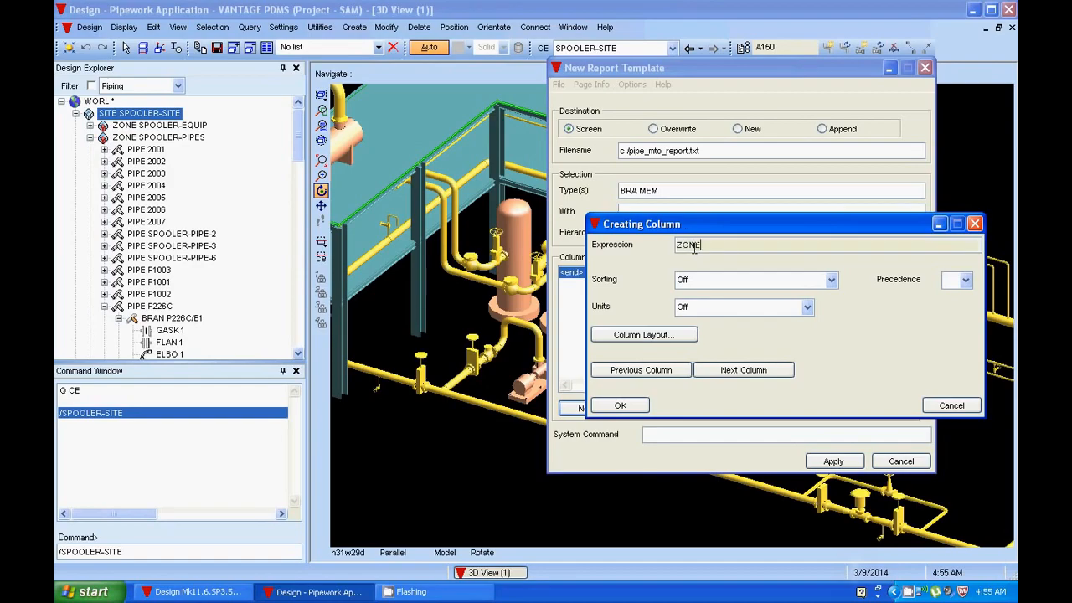
key(Tab)
click(650, 335)
click(664, 491)
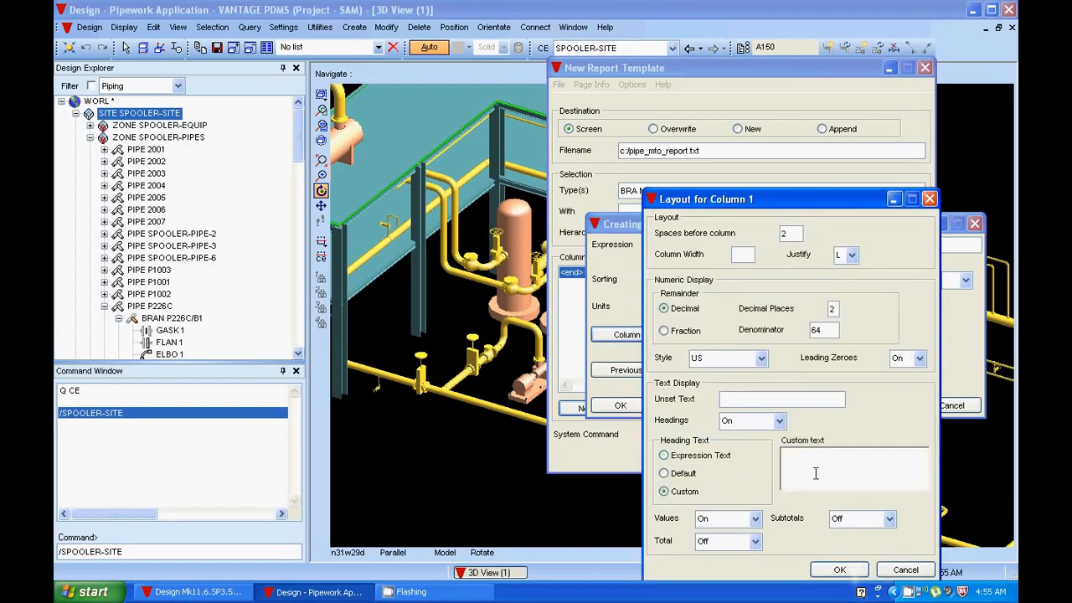
click(817, 473)
text(ZONE)
click(838, 570)
click(621, 411)
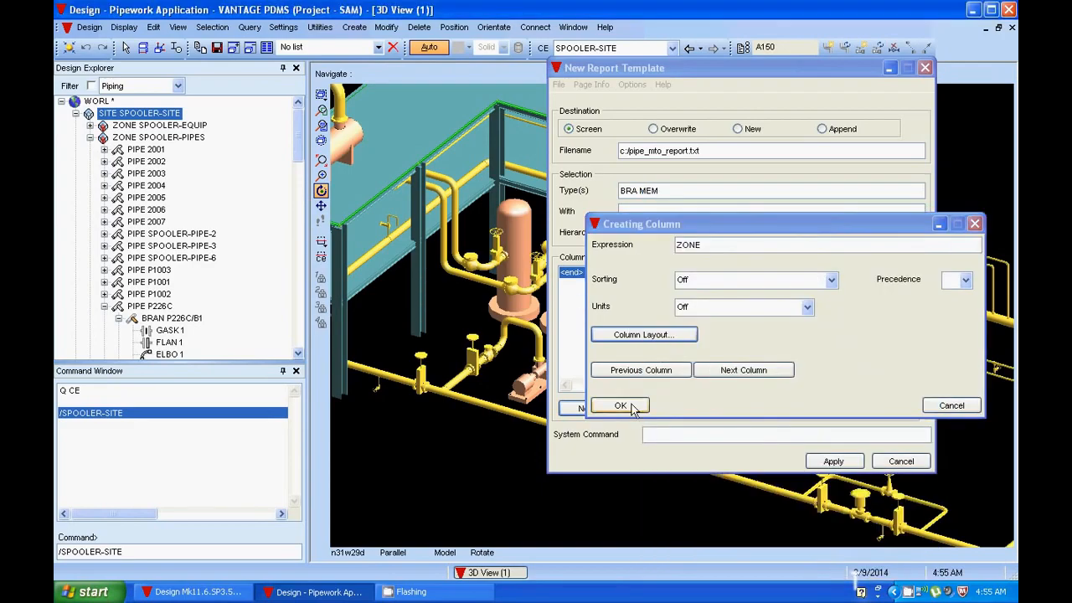
Add a report column with the expression P1 BORE and the custom heading text SIZE 1.
click(588, 408)
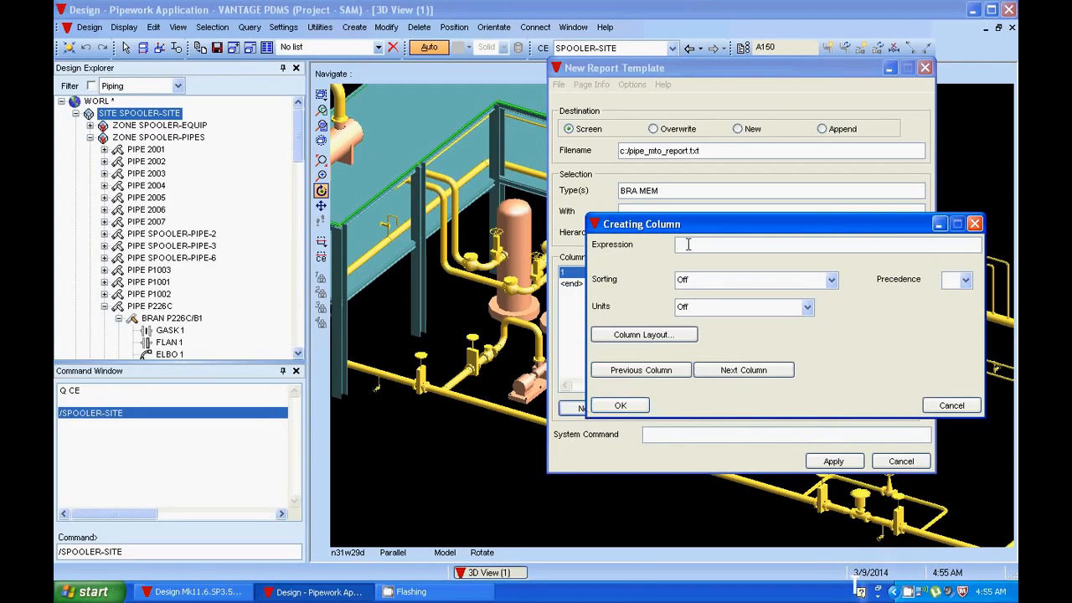
text(P)
text(I)
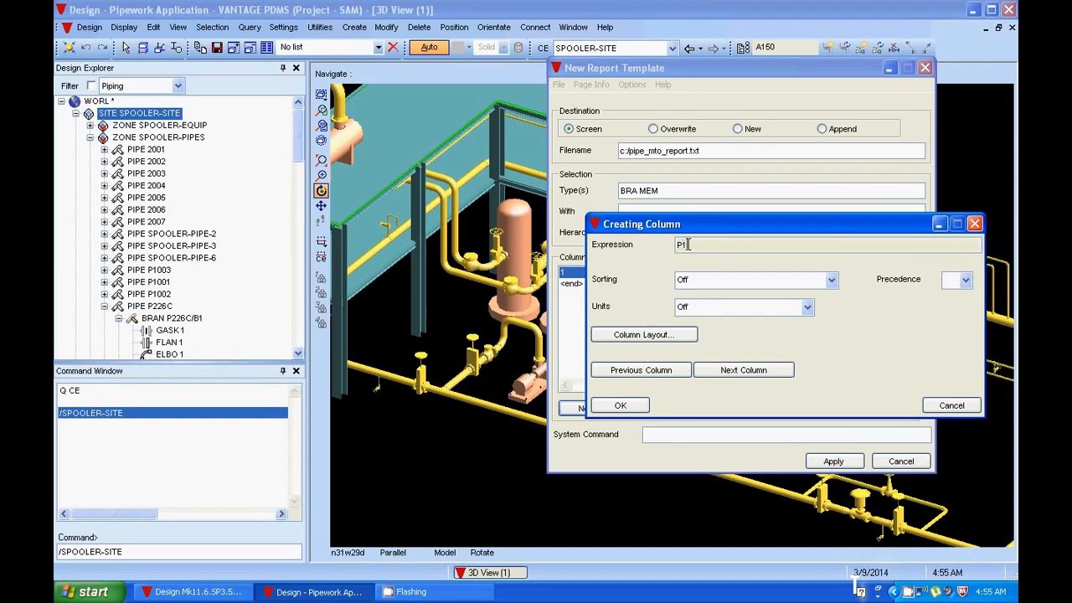
text( BORE)
click(644, 334)
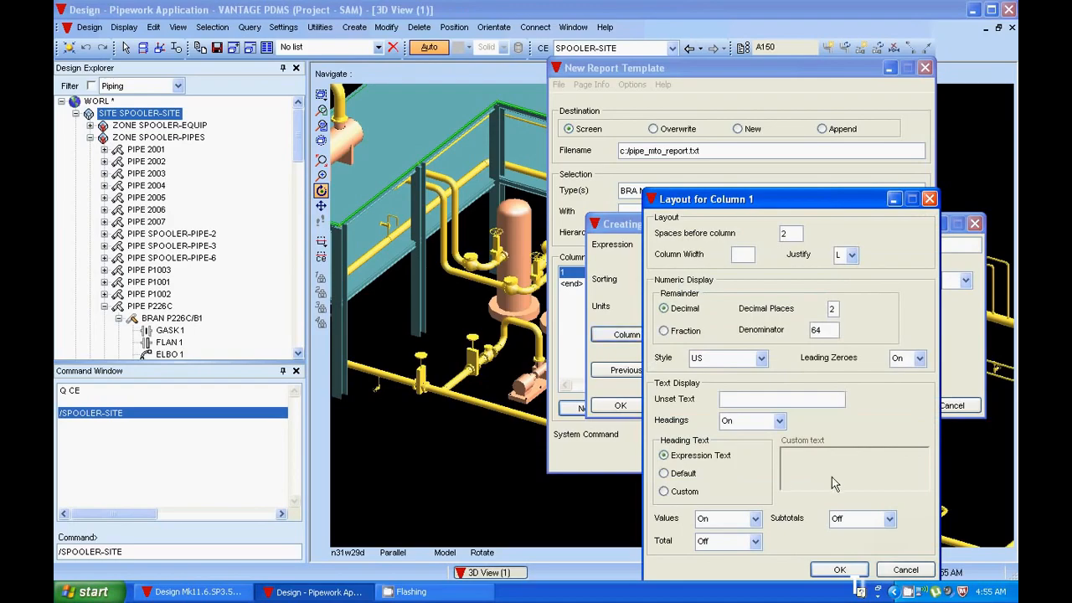
click(666, 492)
click(814, 461)
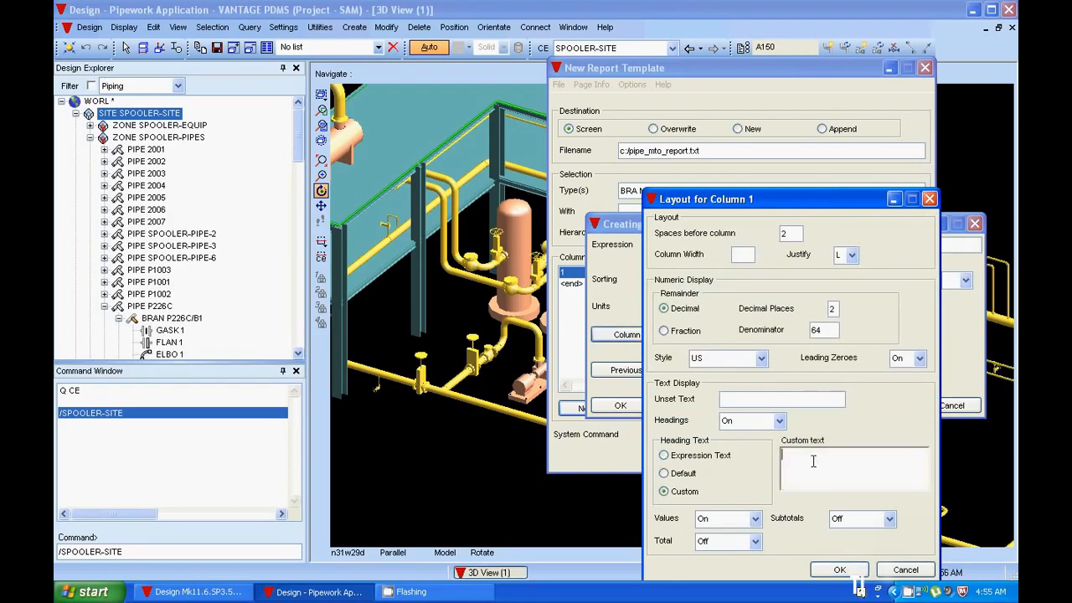
text(BORE)
drag(813, 461, 786, 465)
text(SIZE 1)
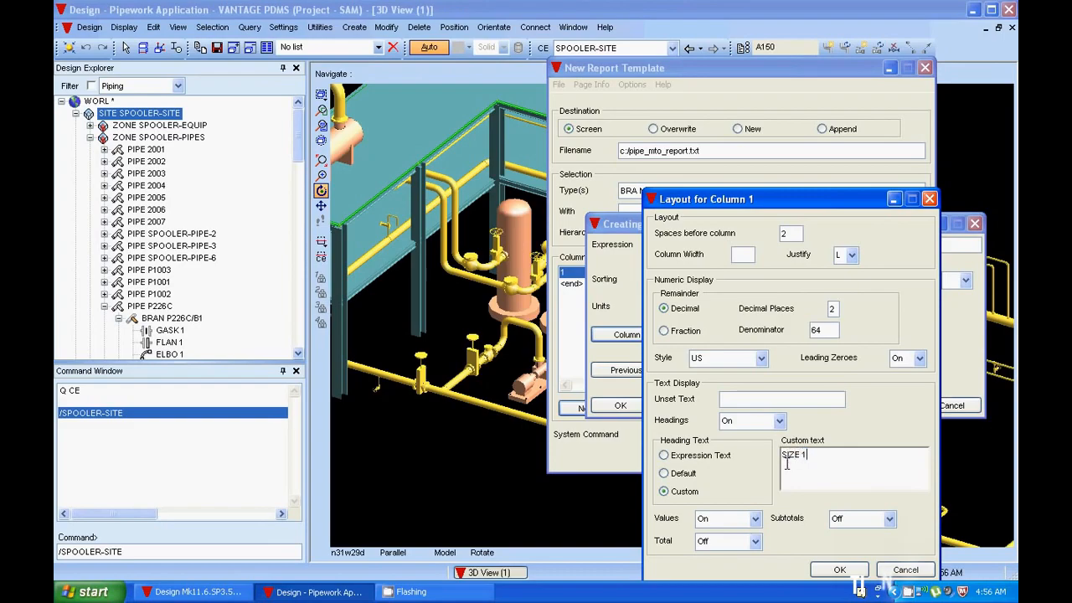
click(839, 569)
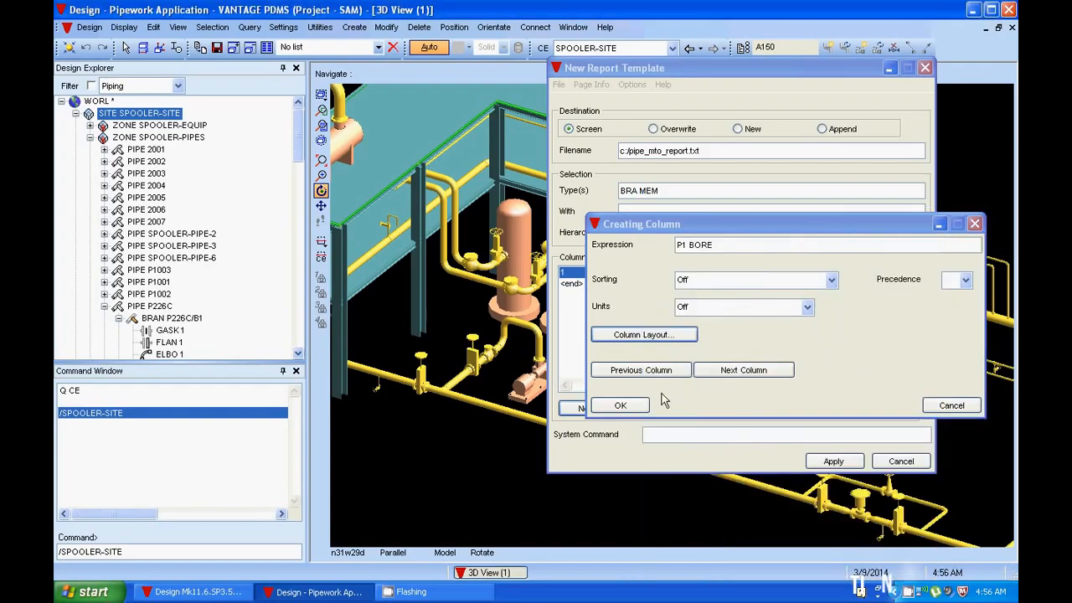
click(620, 406)
Add a report column with the expression P2 BORE and the custom heading text SIZE 2.
click(574, 408)
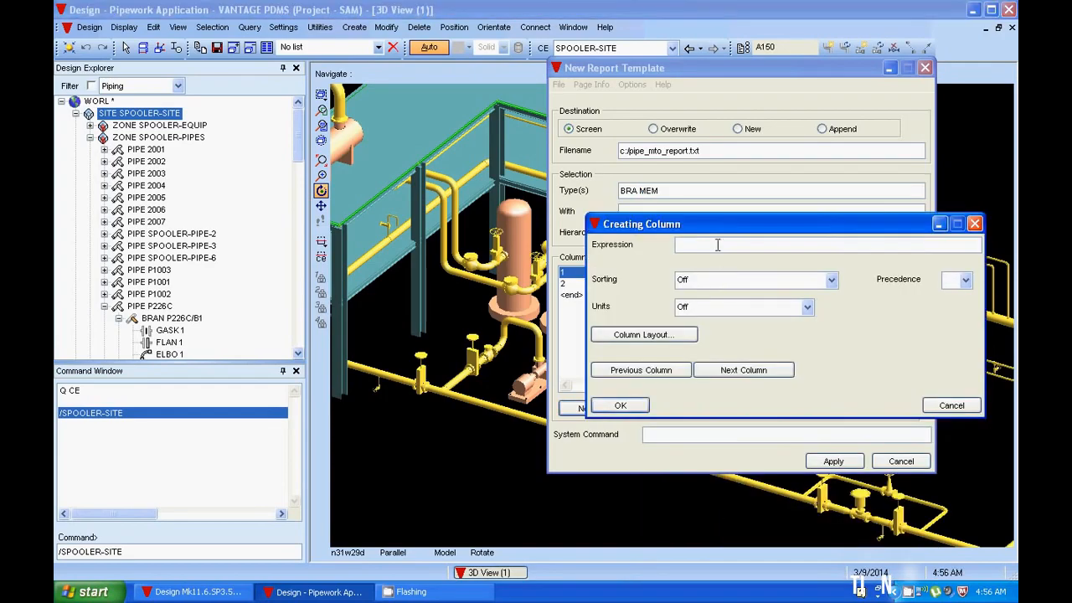
click(715, 243)
text(P2 BORE)
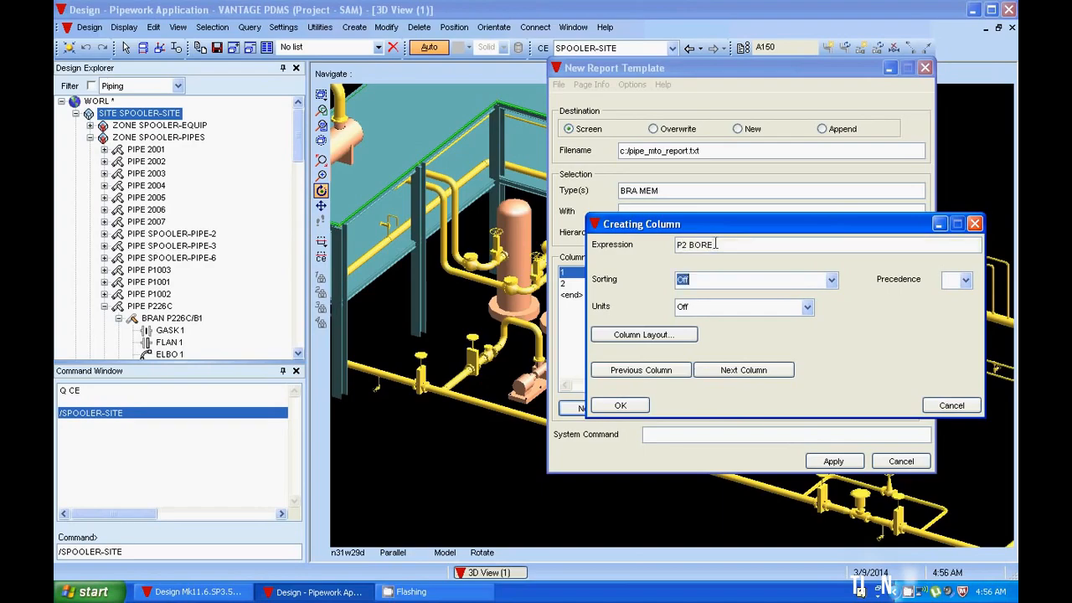
click(638, 335)
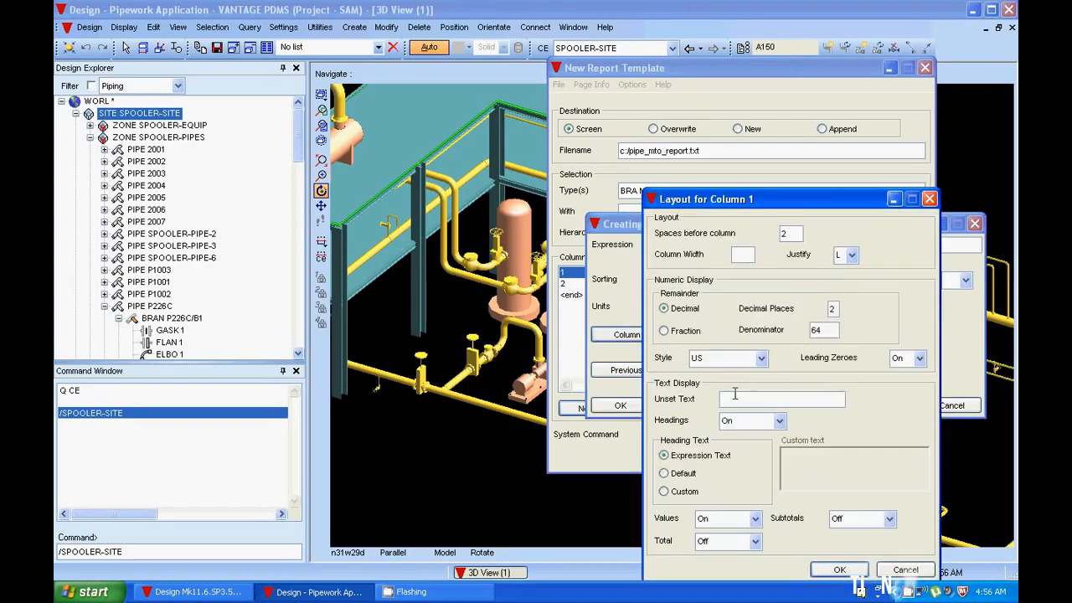
click(674, 493)
click(808, 466)
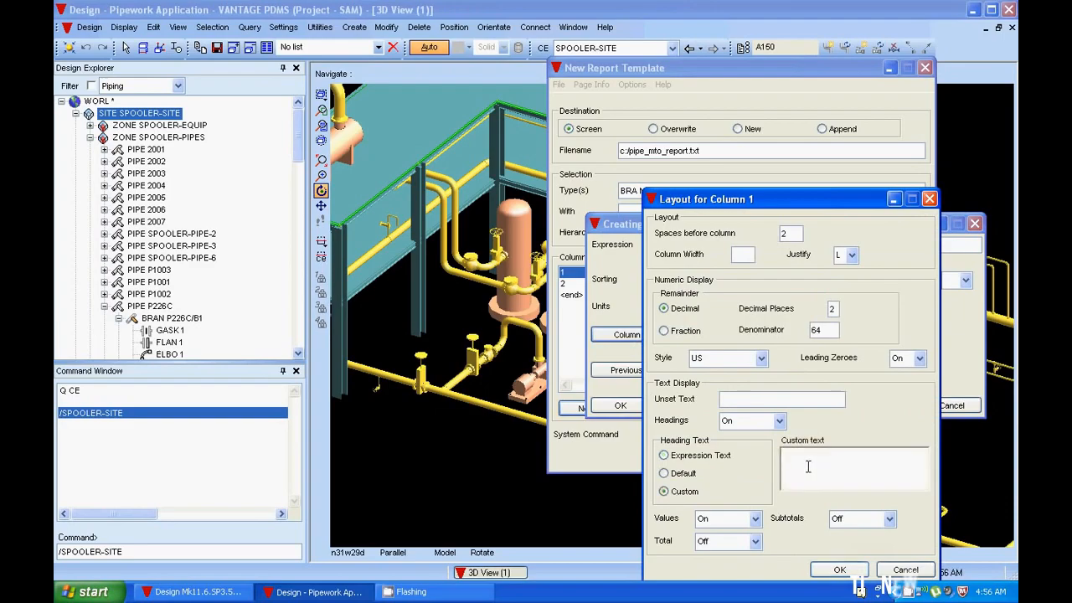
text(SIZE 2)
click(840, 570)
click(620, 406)
Add a report column with the expression P3 BORE and the custom heading text SIZE 3.
click(587, 409)
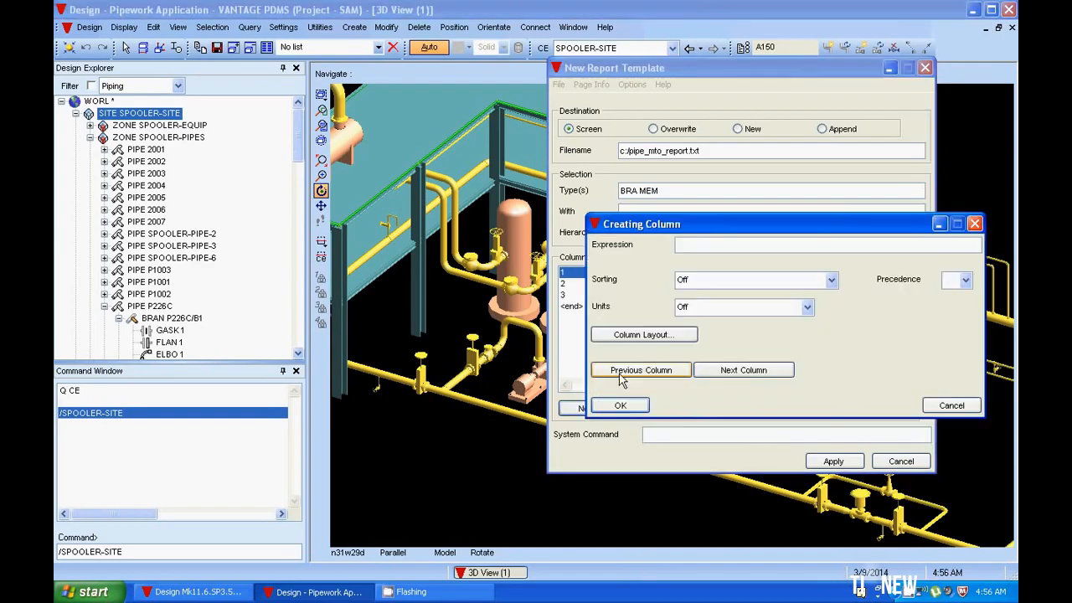
text(A)
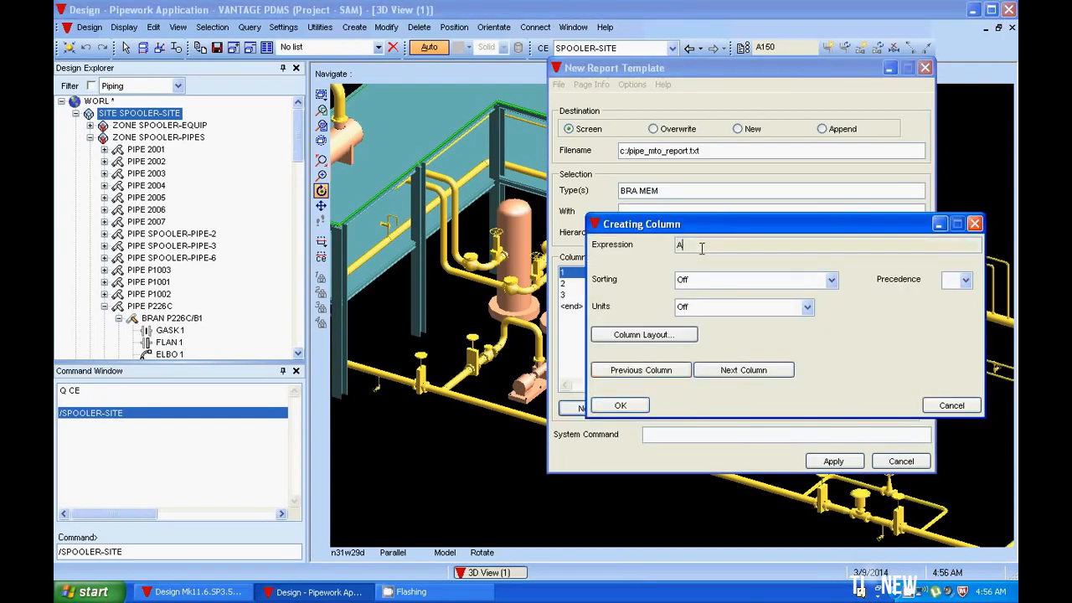
key(BackSpace)
text(P3 BORE)
key(Tab)
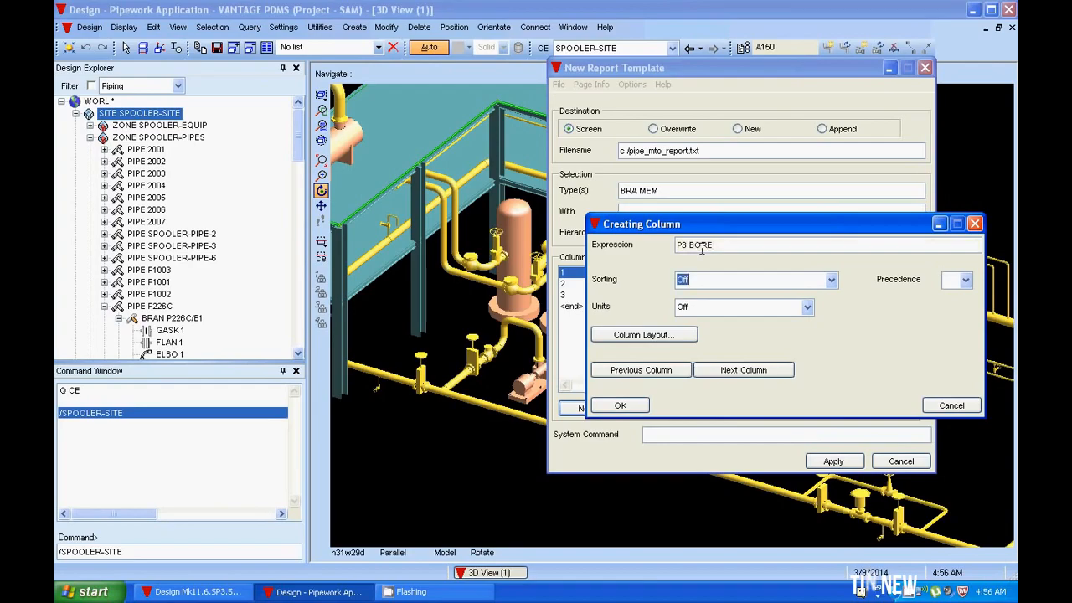
click(641, 335)
click(664, 492)
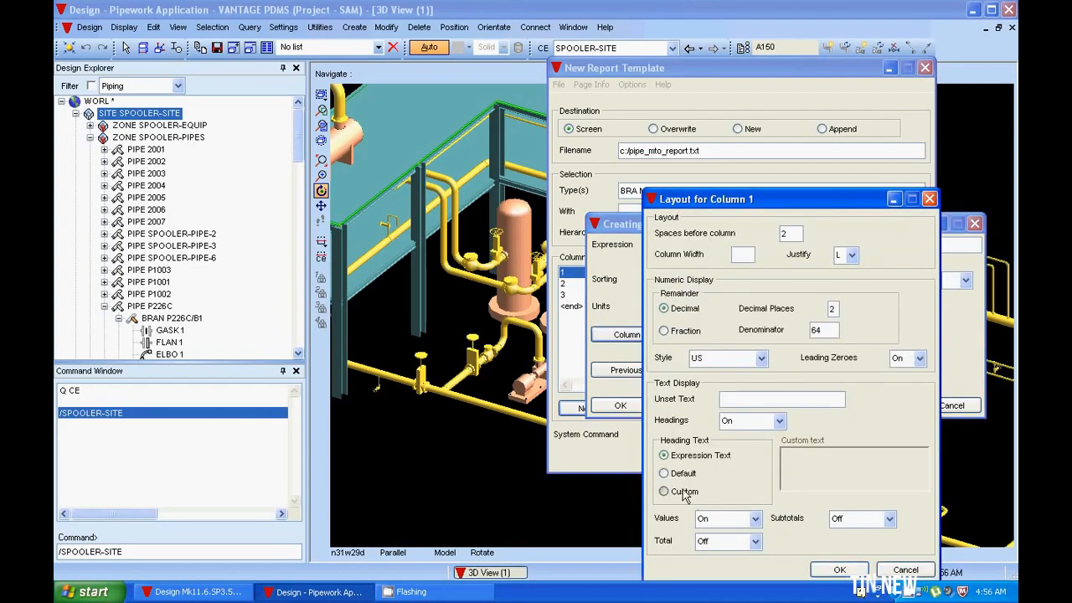
click(845, 470)
text(SIZE)
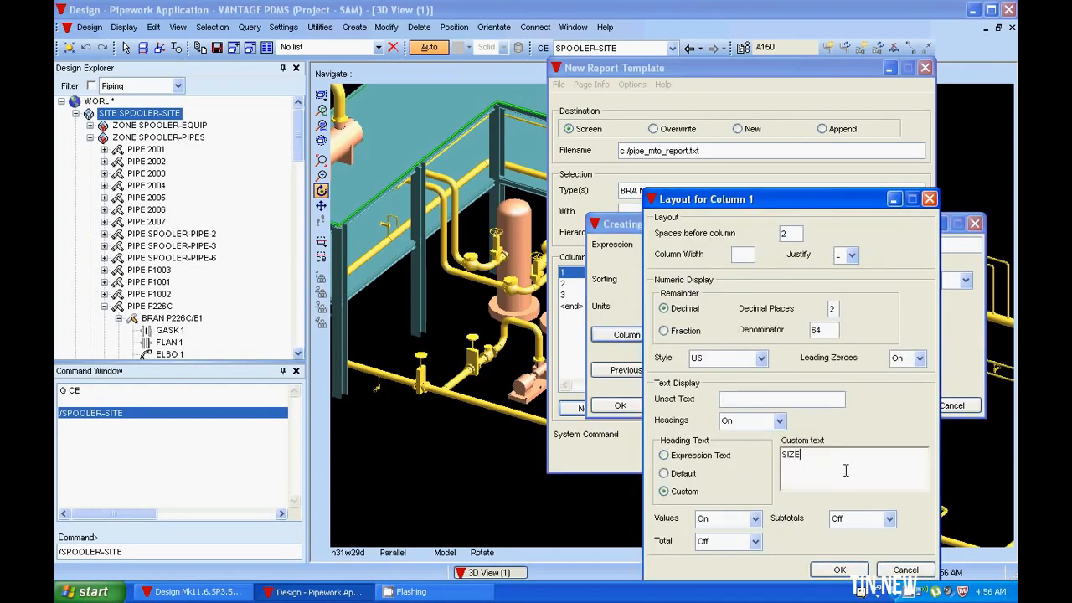
text( 3)
click(838, 570)
click(620, 406)
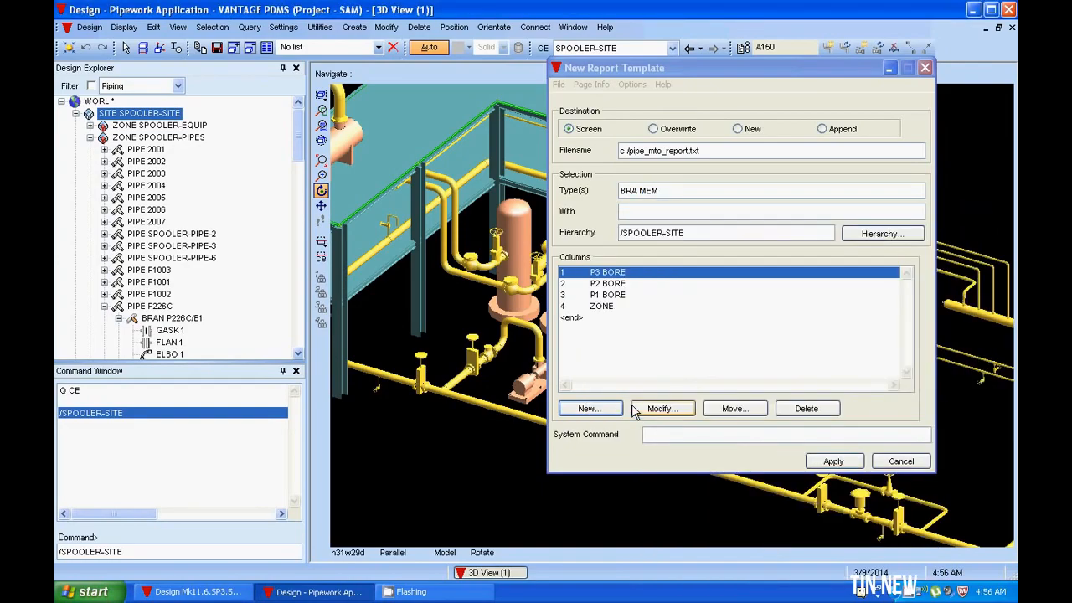
Add a report column with the expression LTLE and the custom heading text LENTH.
click(587, 409)
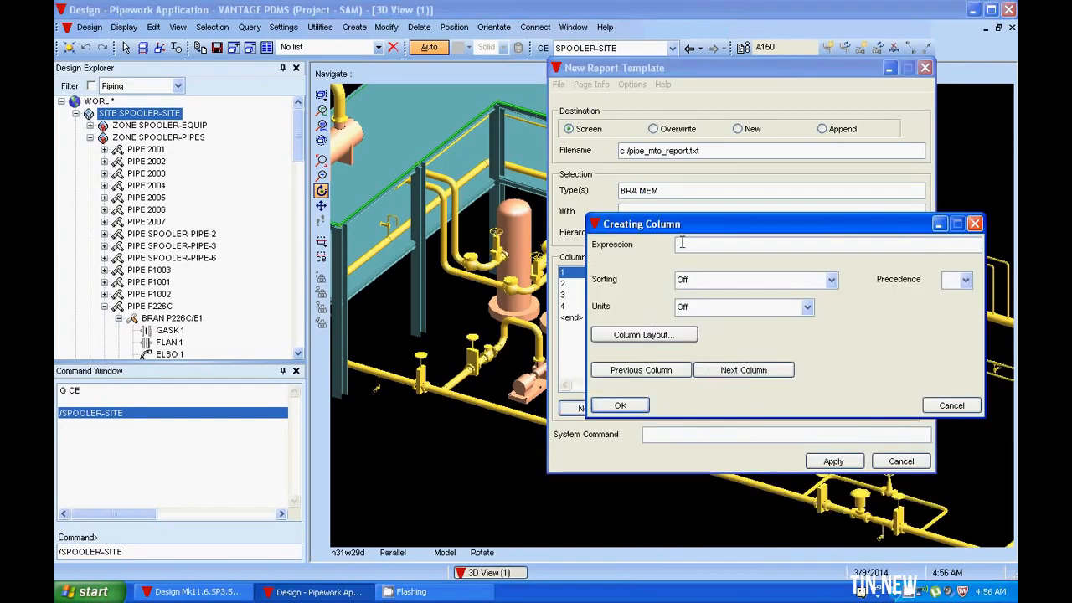
text(LT)
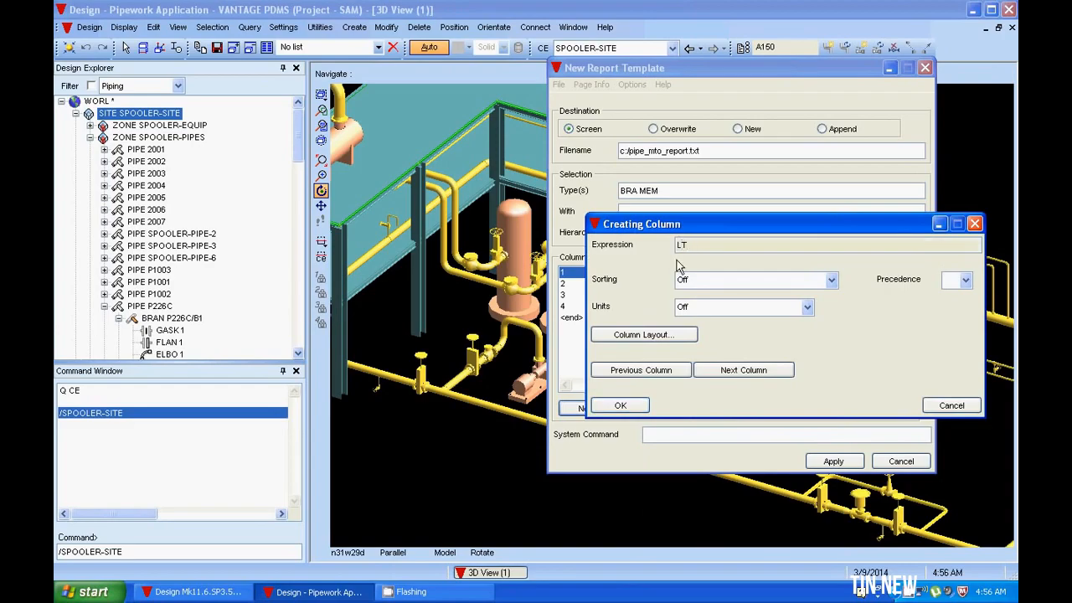
text(LE)
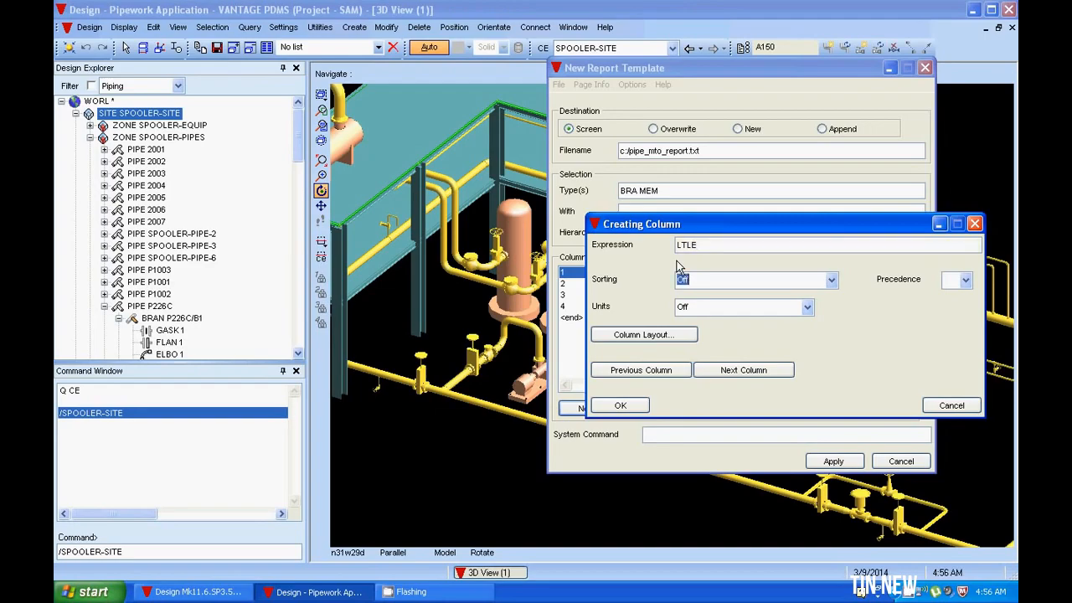
click(639, 336)
click(673, 491)
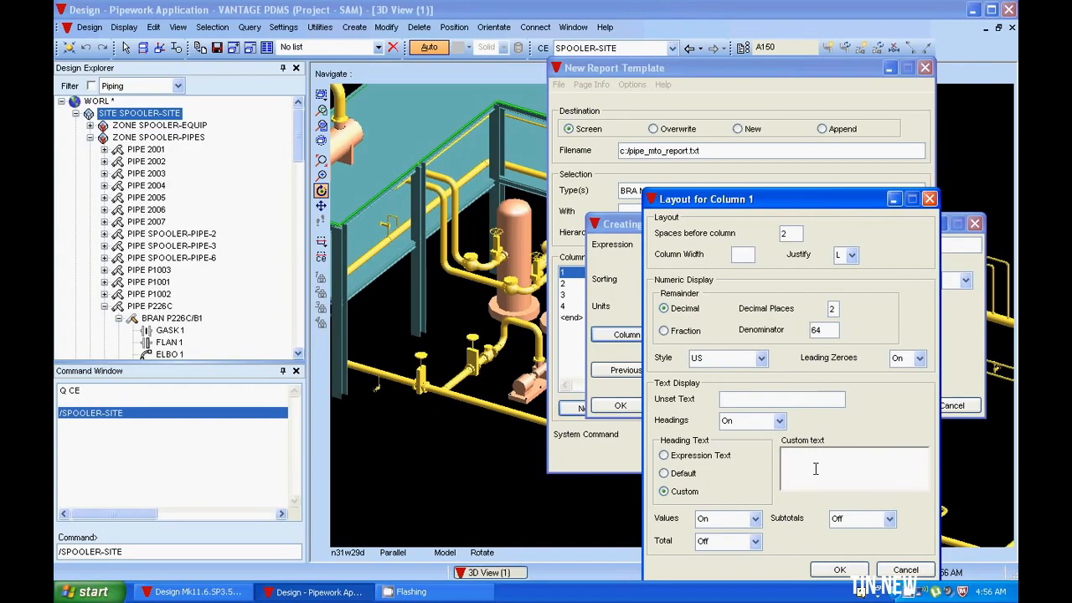
text(LENTH)
click(838, 570)
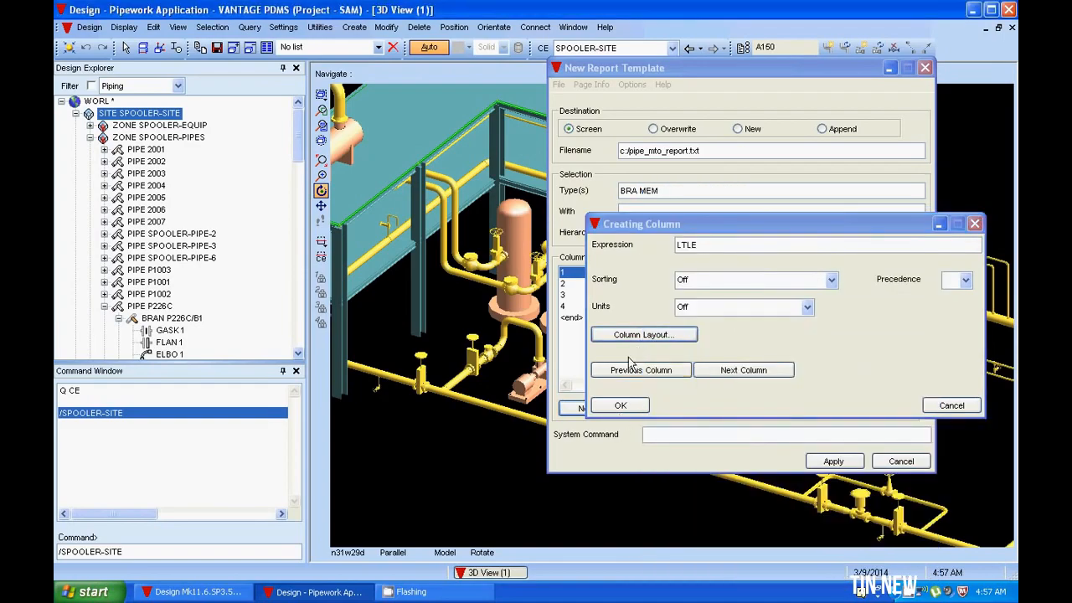
click(620, 406)
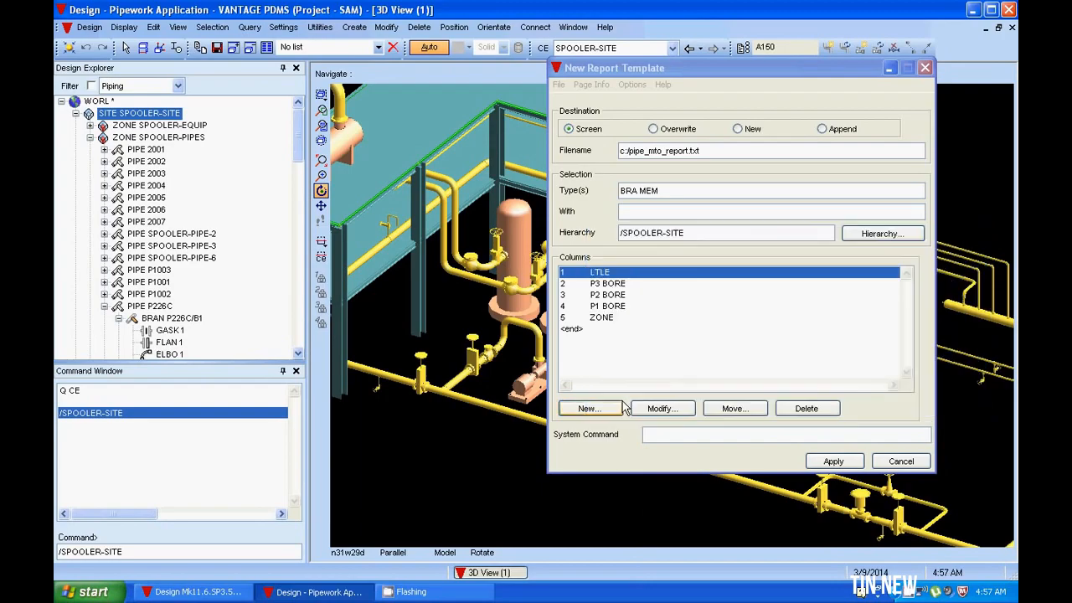
Add a report column with the expression DTXR and the custom heading text DESCRIPTION.
click(590, 407)
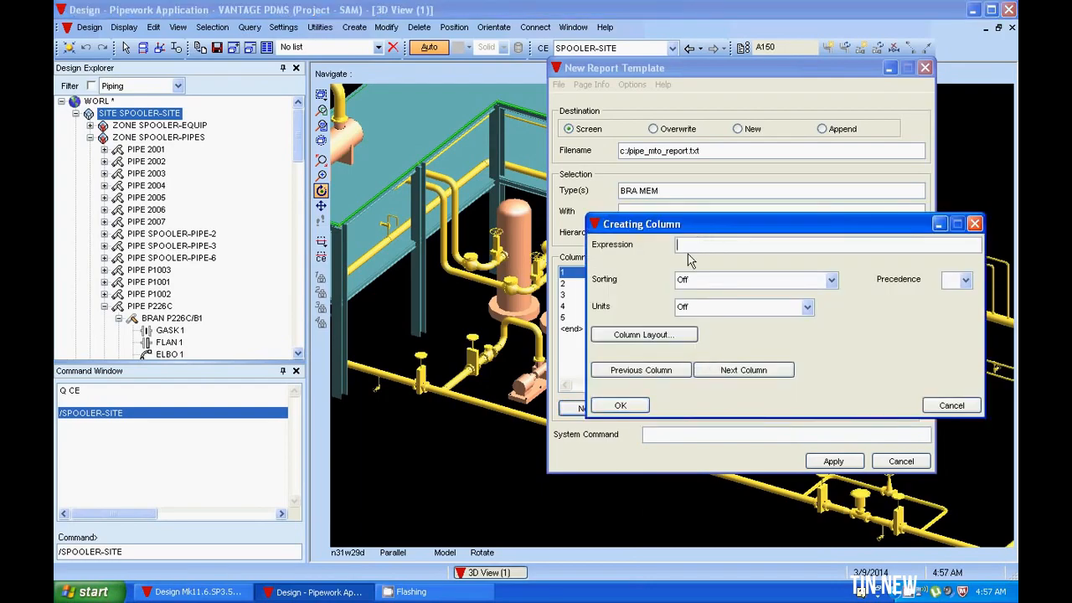
text(DTXR)
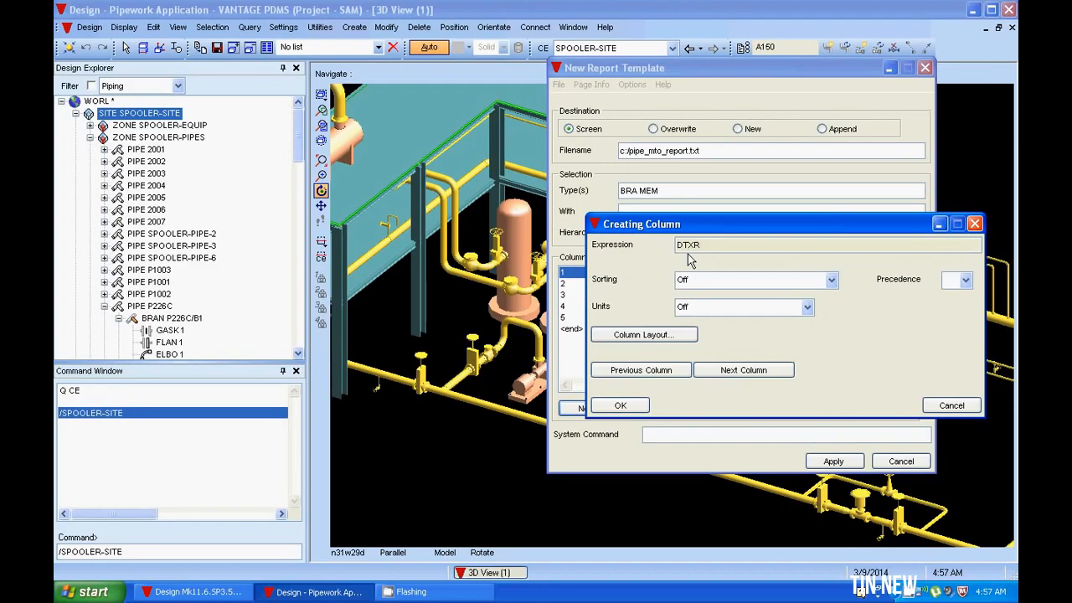
key(Tab)
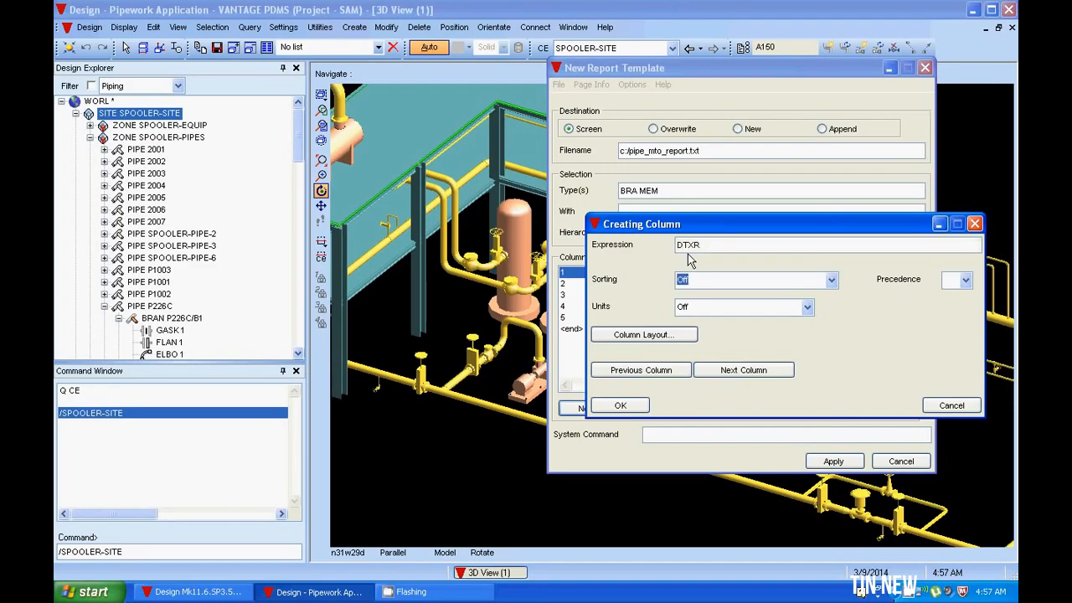
click(681, 337)
click(665, 491)
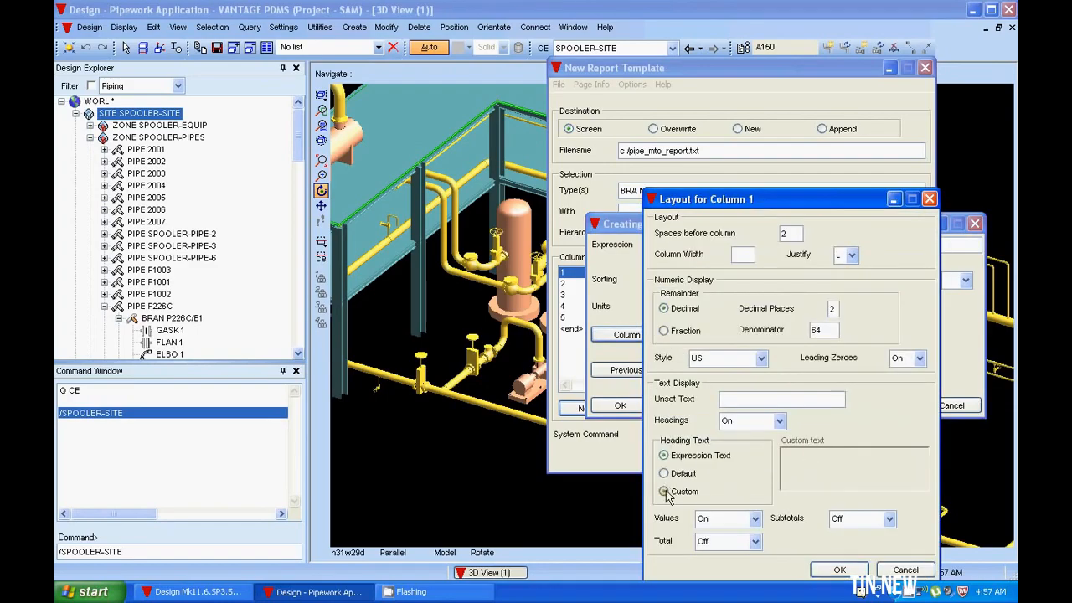
click(839, 467)
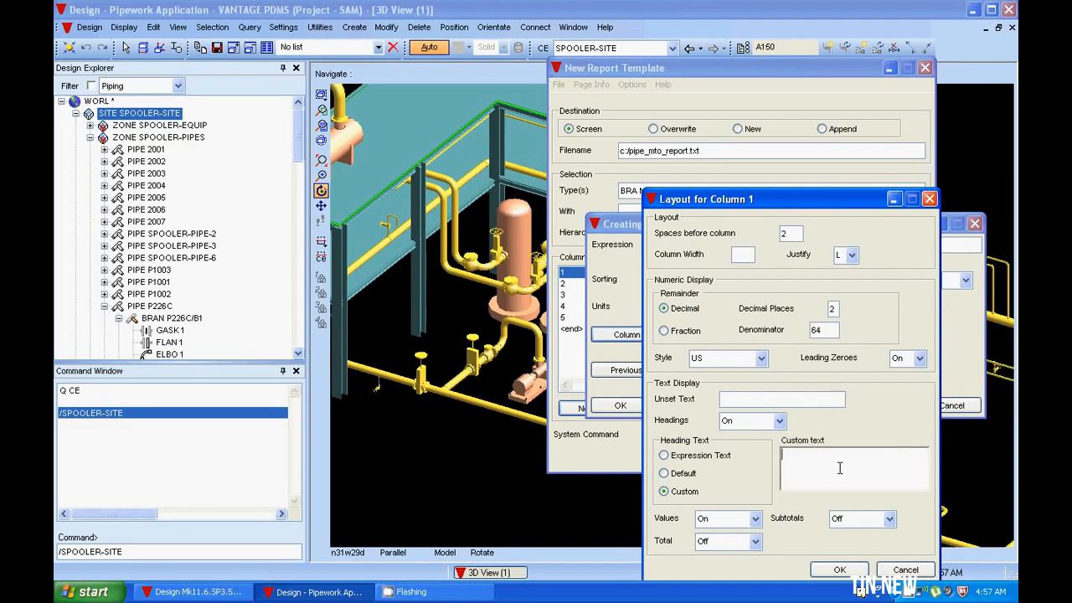
text(DESCRIPTION_)
key(BackSpace)
click(839, 570)
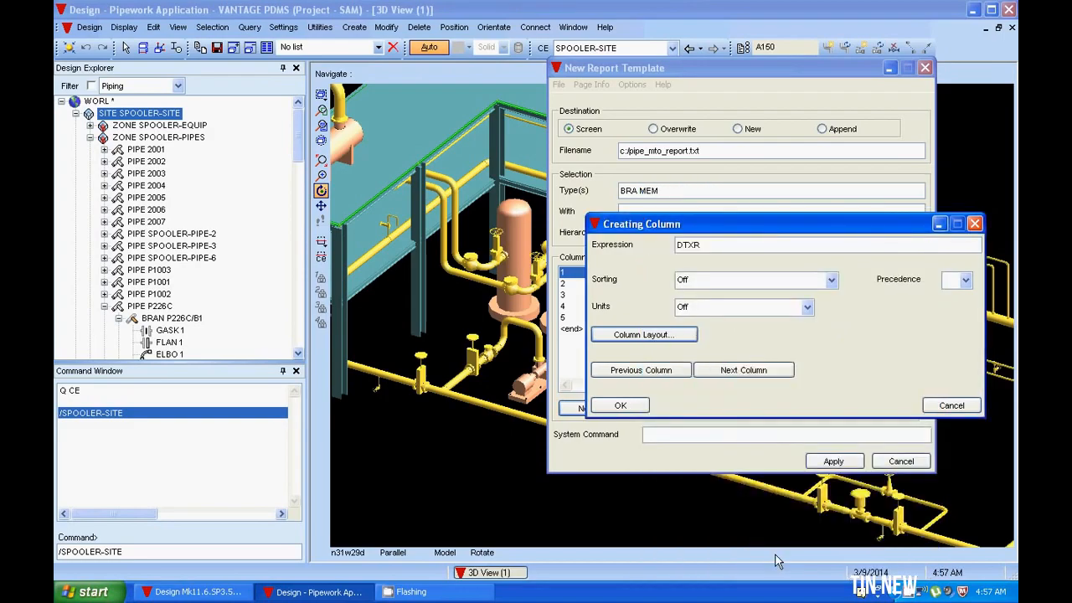
click(620, 406)
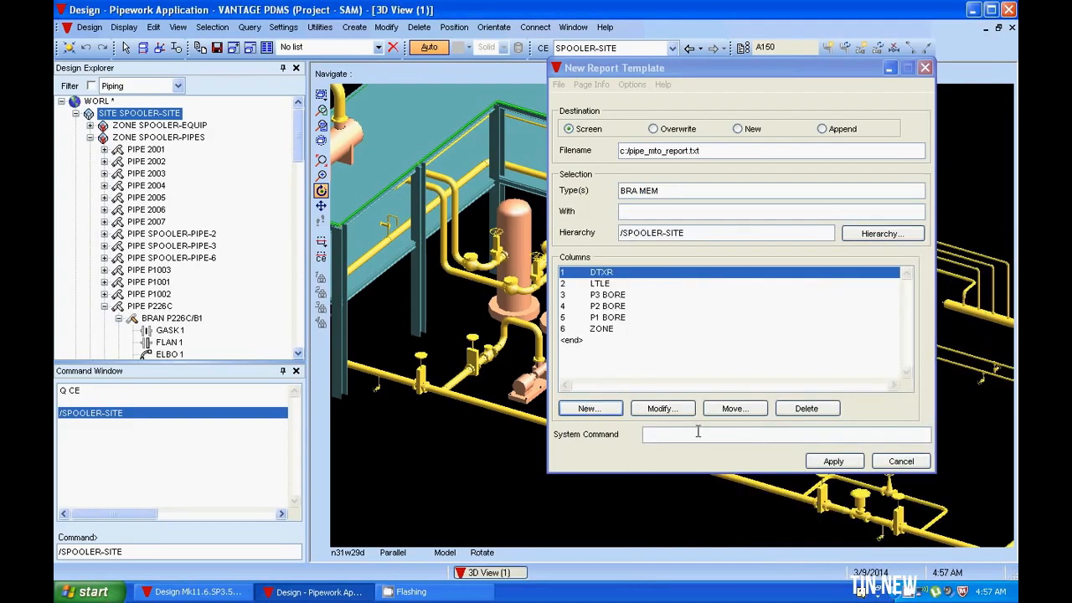
Enlarge the Command Window in both width and height to make room for the report output.
click(580, 134)
click(388, 239)
drag(311, 262, 406, 264)
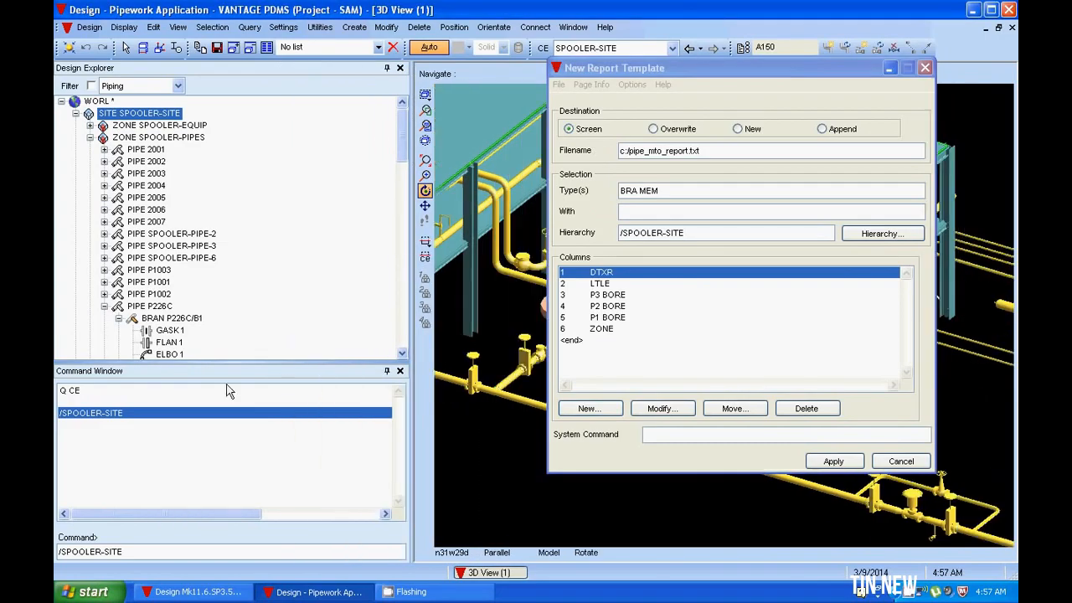
drag(243, 363, 245, 222)
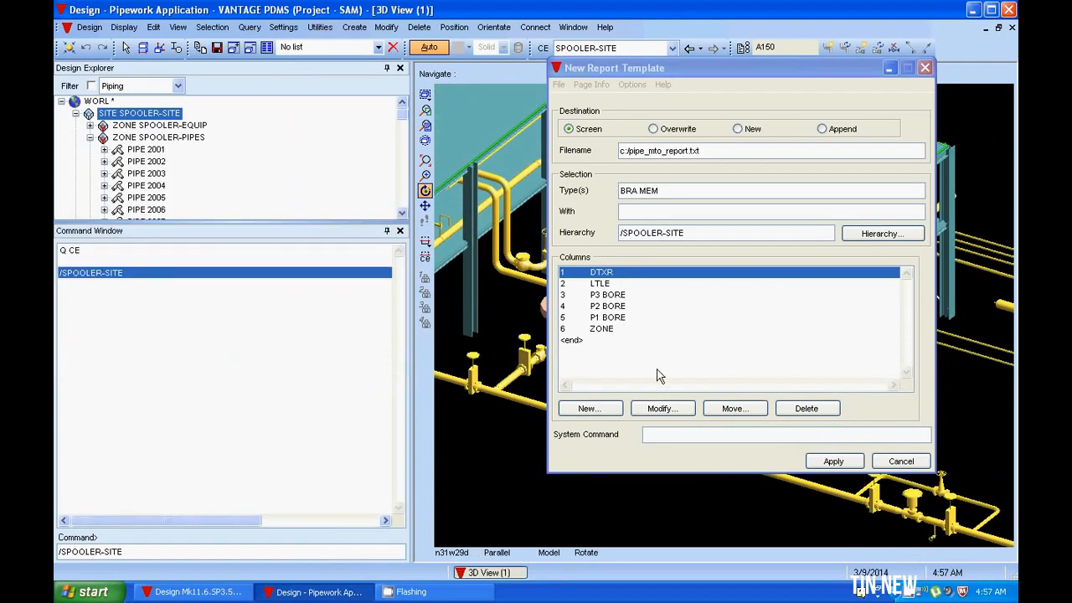
Run the report to the screen and review the column order from the start of the output.
click(837, 465)
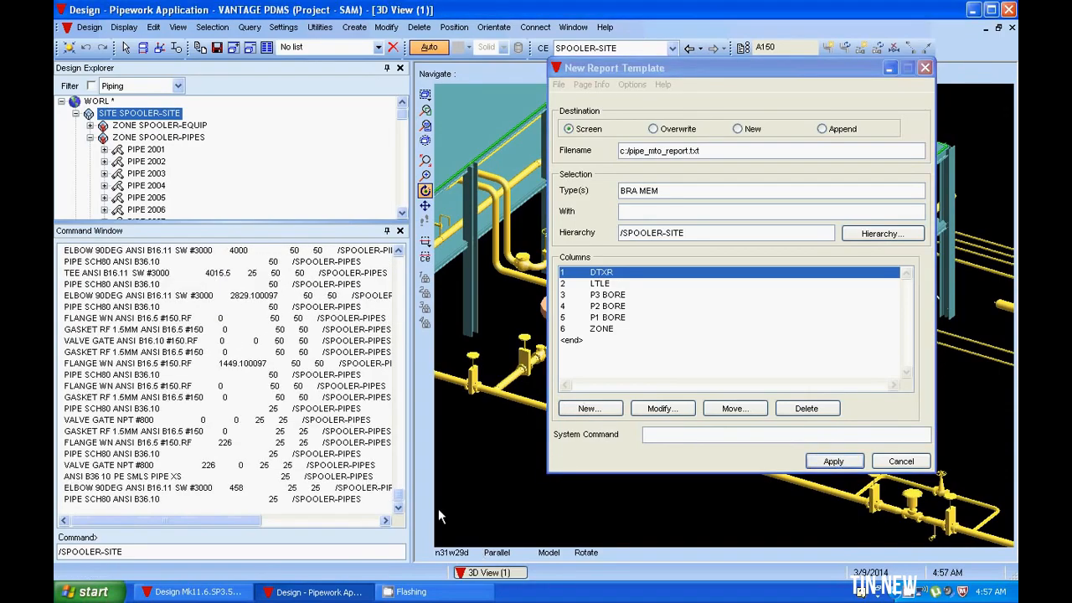
drag(399, 496, 396, 260)
drag(178, 531, 201, 514)
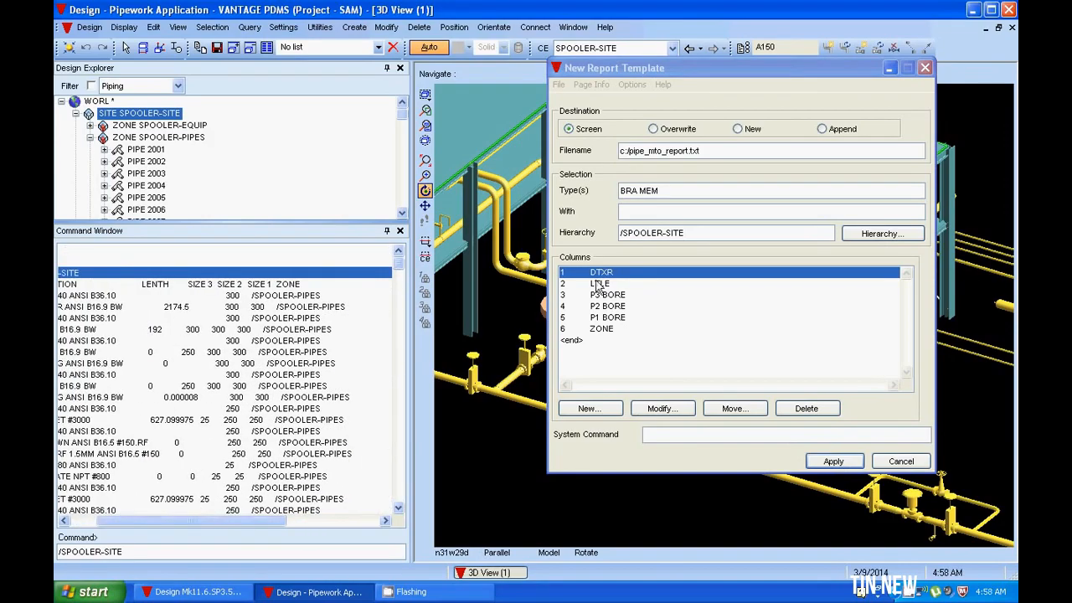
Move the DTXR column directly before ZONE and the LTLE column directly before DTXR.
click(744, 416)
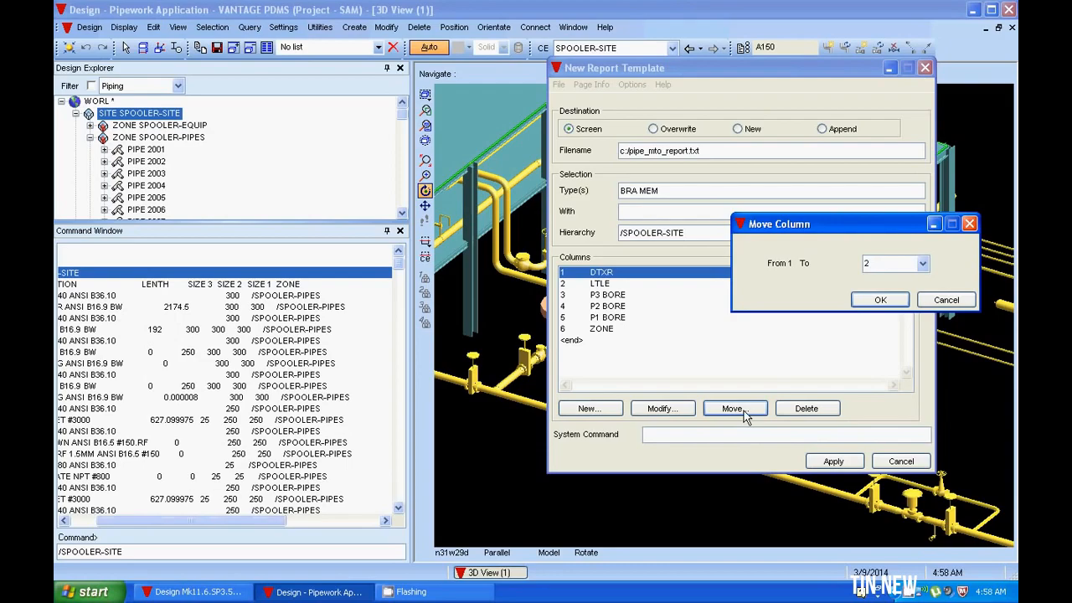
click(923, 263)
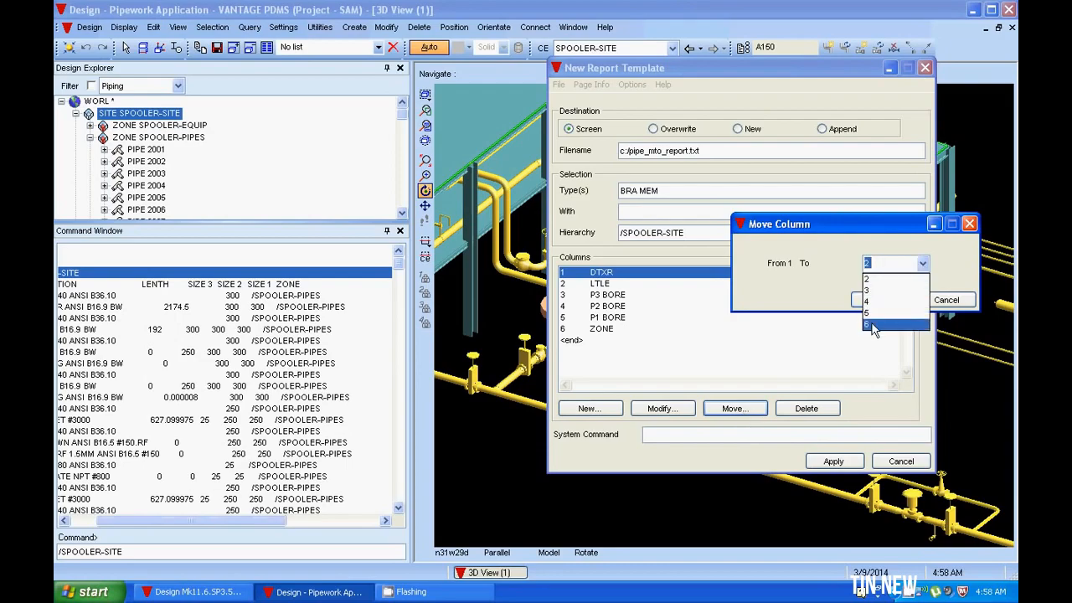
click(871, 325)
click(878, 300)
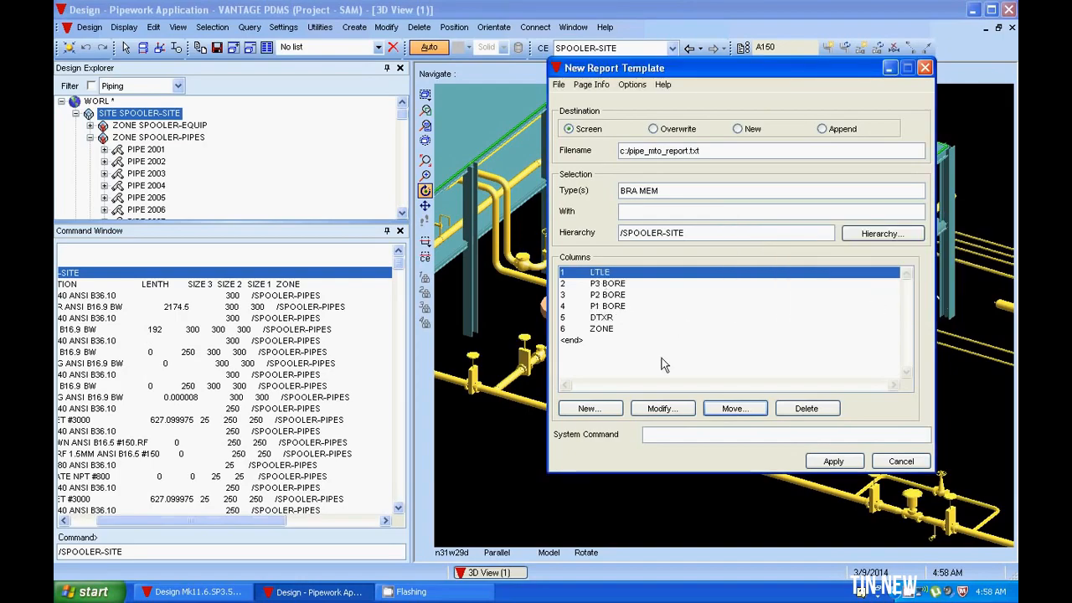
click(732, 409)
click(895, 263)
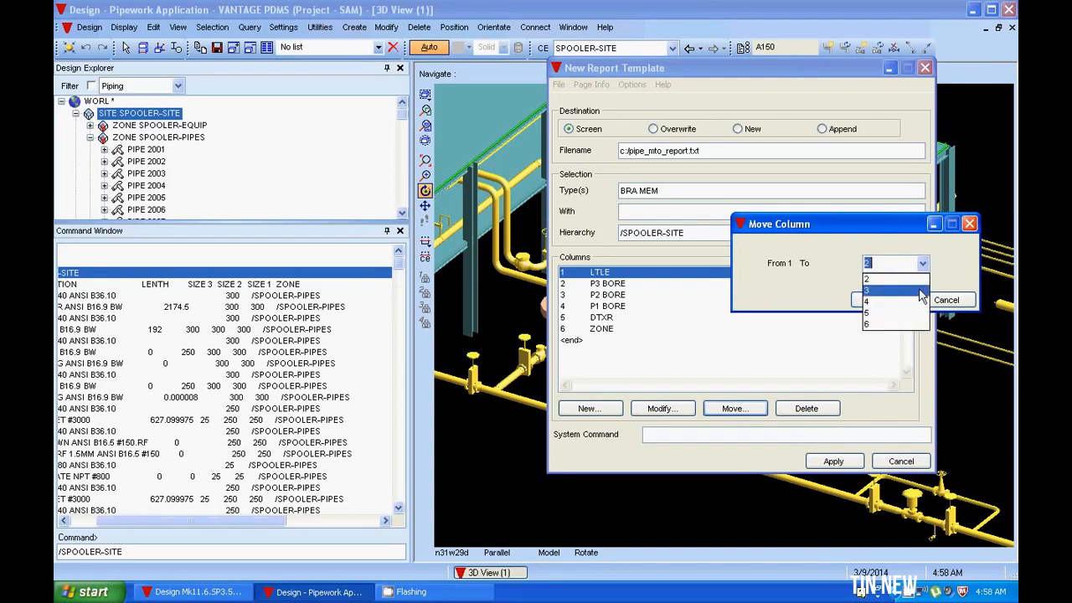
click(881, 302)
click(880, 300)
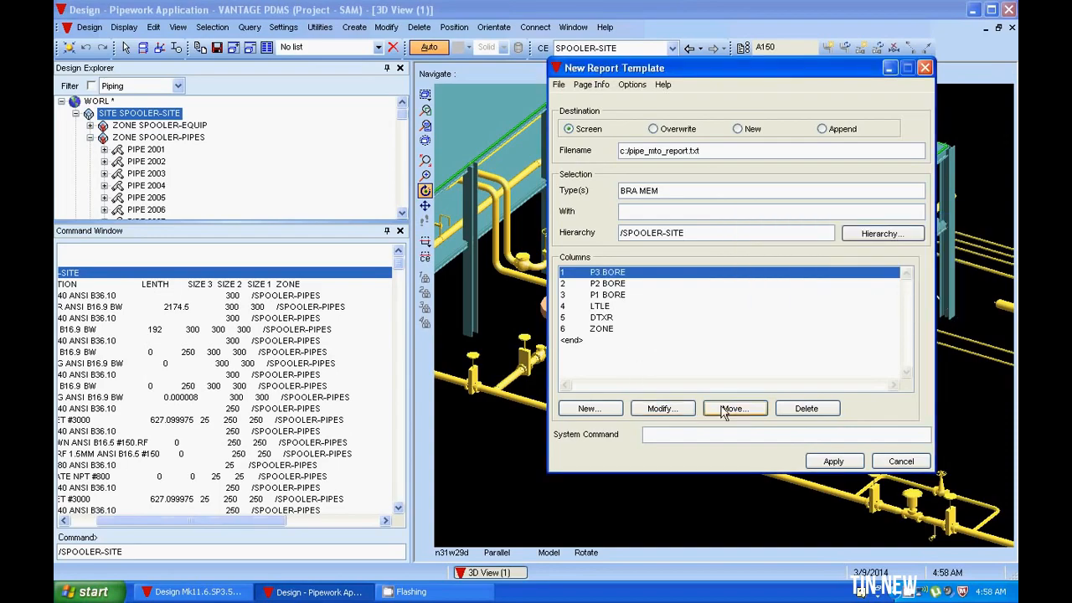
Move the ZONE column to position 1 and the P1 BORE column to position 2.
click(603, 330)
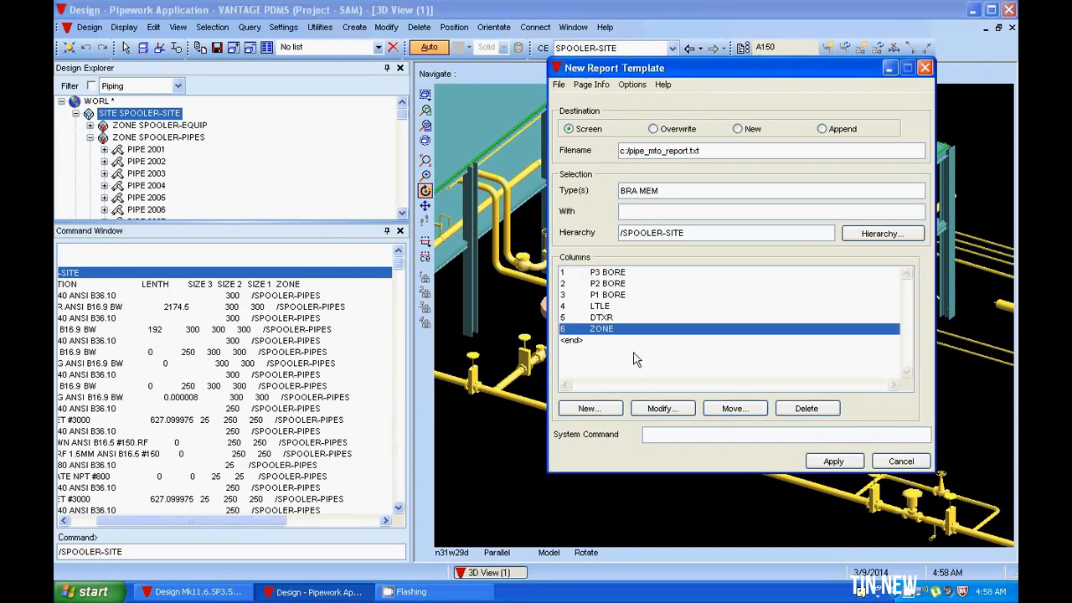
click(733, 409)
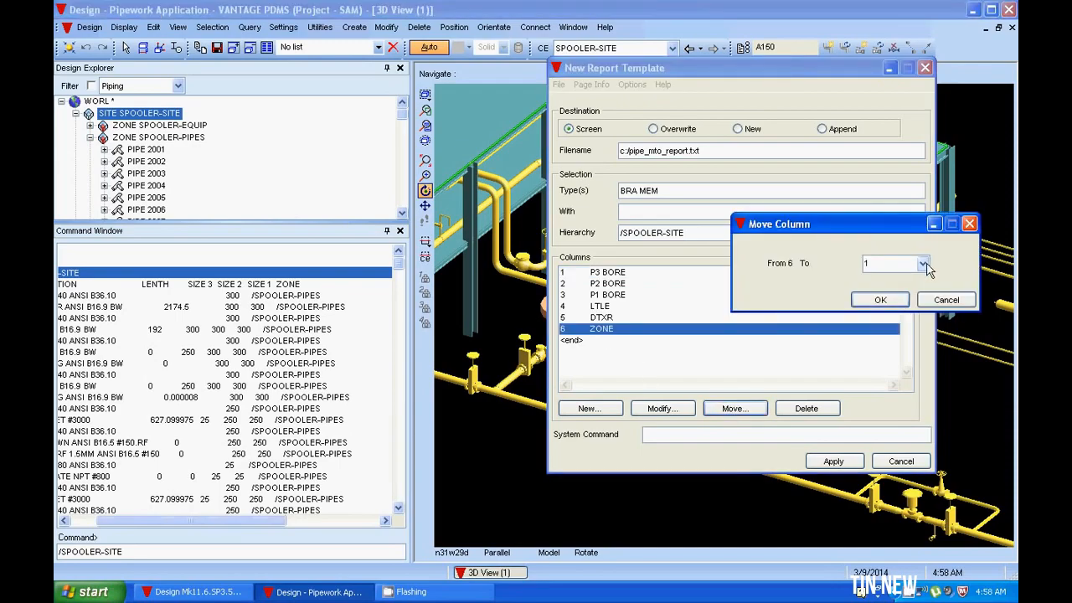
click(886, 300)
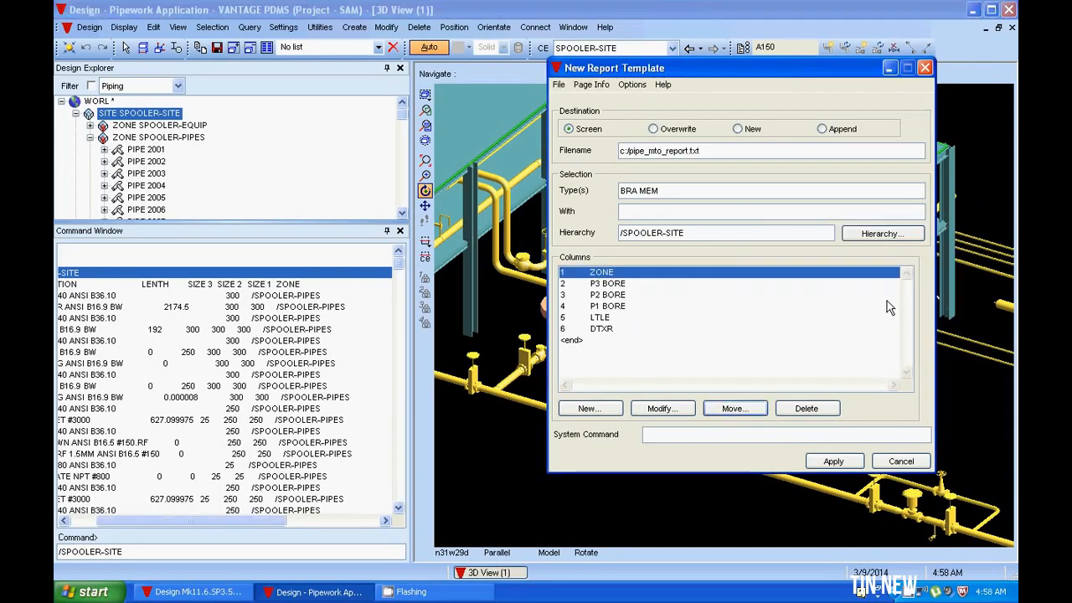
click(616, 308)
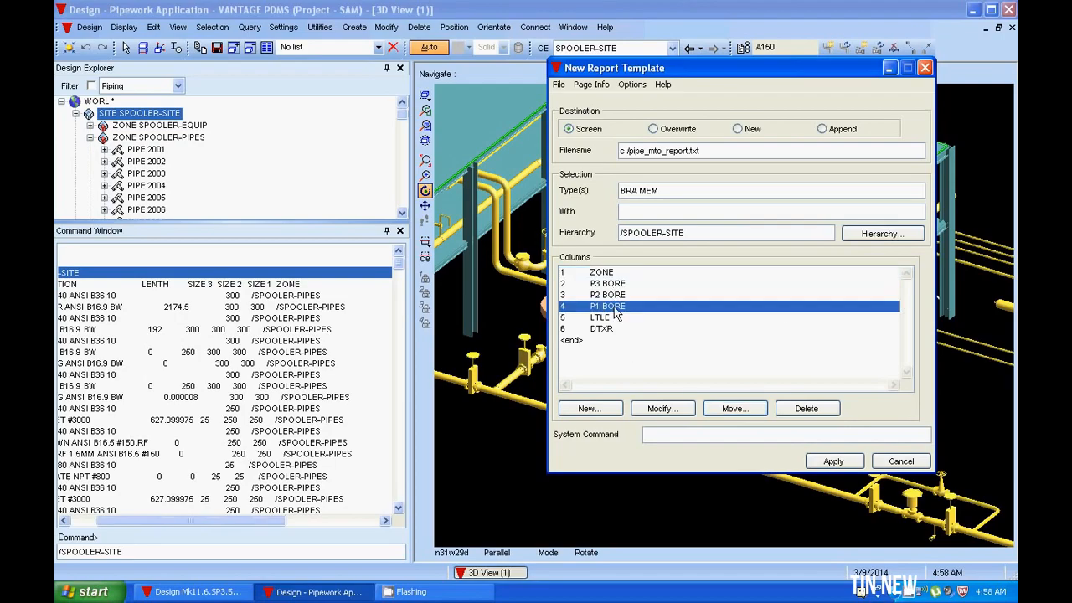
click(735, 409)
click(922, 264)
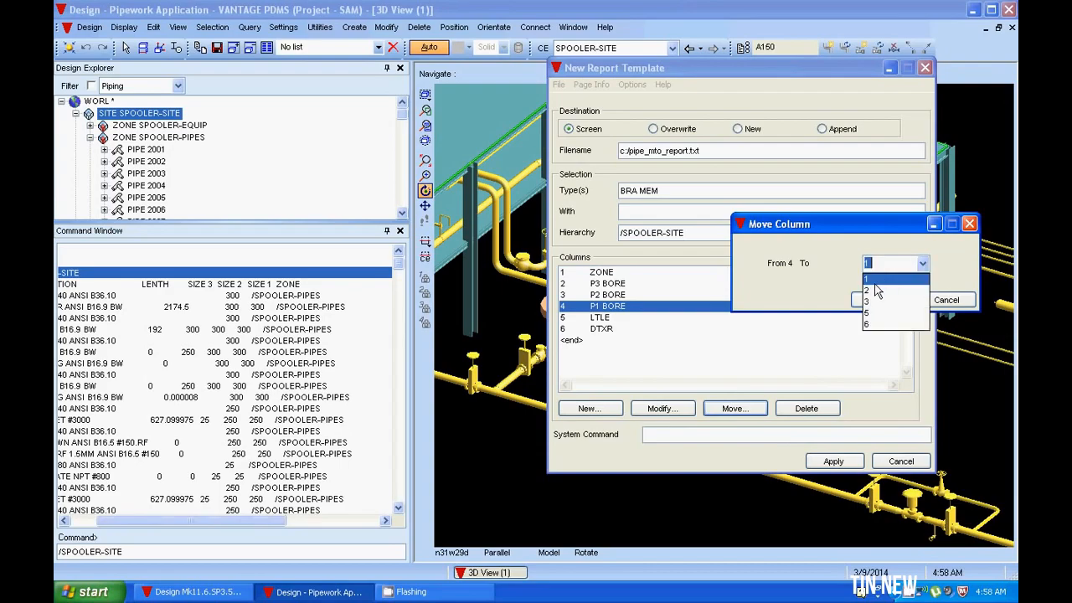
click(876, 290)
click(879, 299)
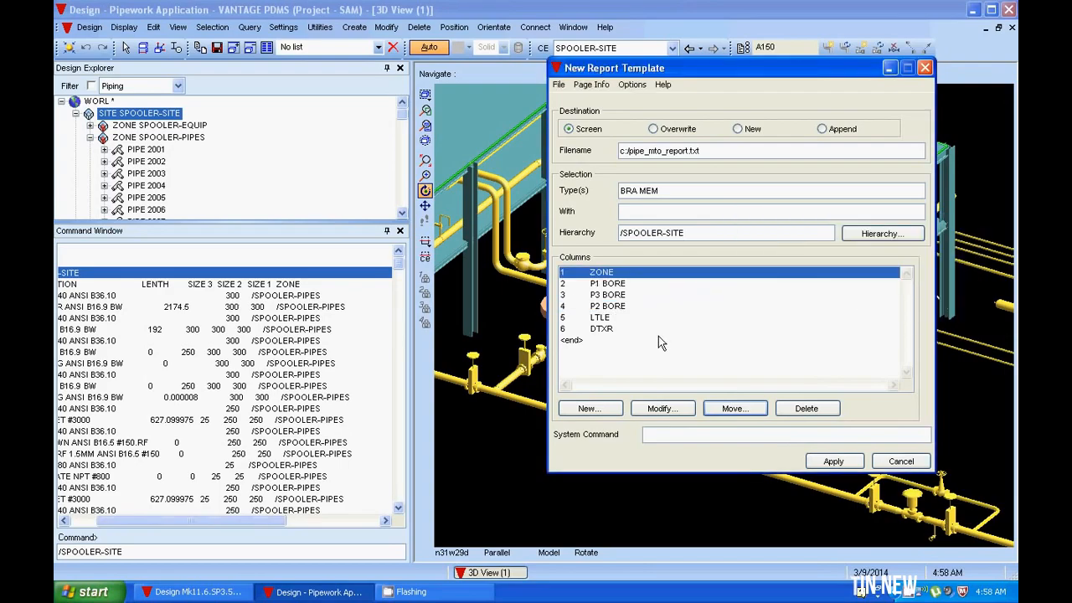
Move the P3 BORE column from position 3 to position 2.
click(614, 296)
click(735, 409)
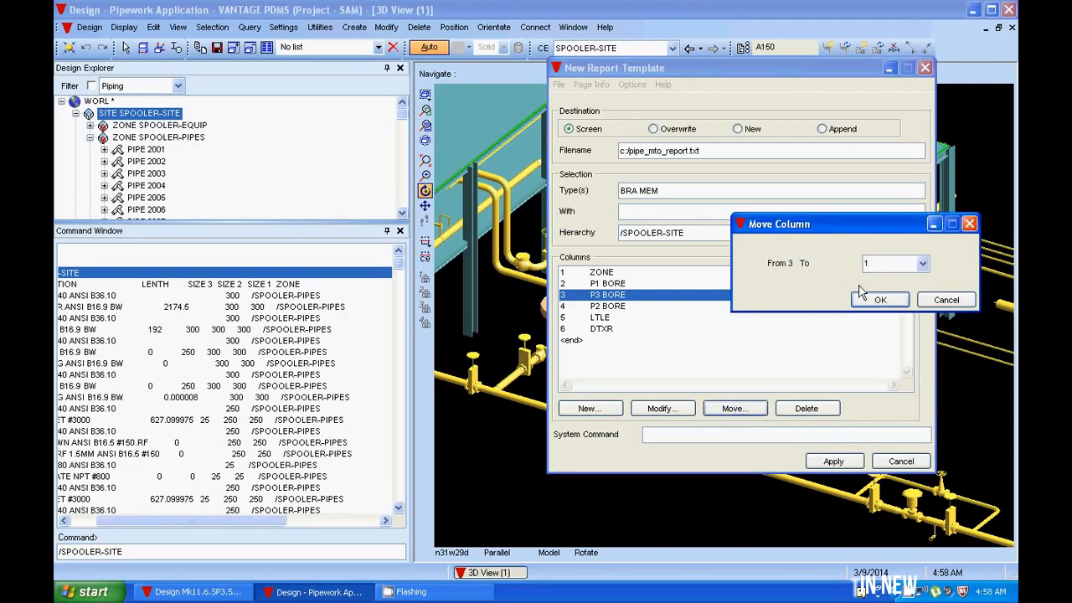
click(923, 266)
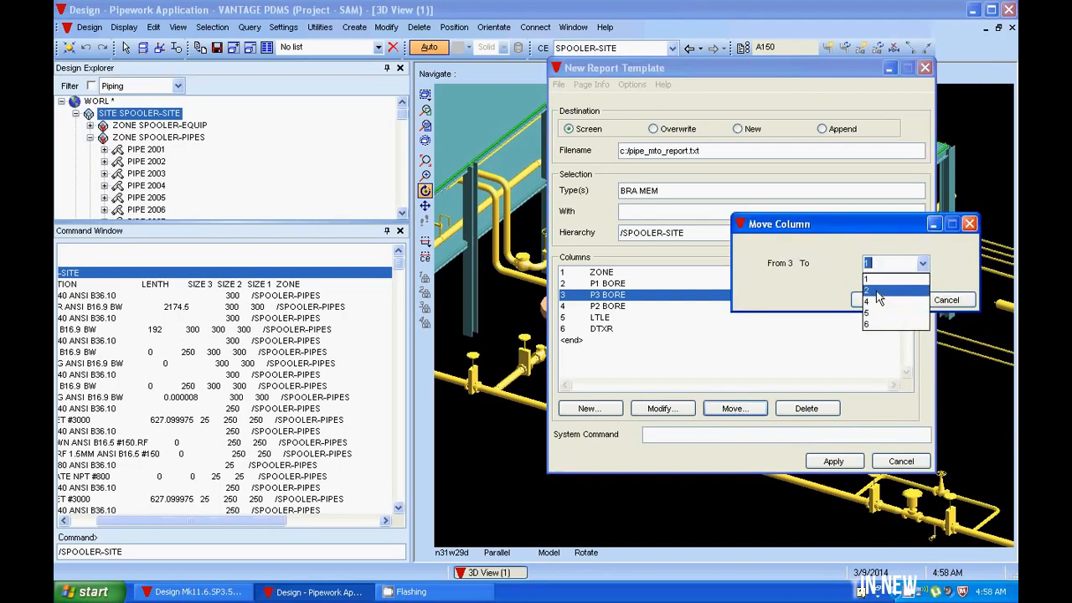
click(877, 291)
click(878, 300)
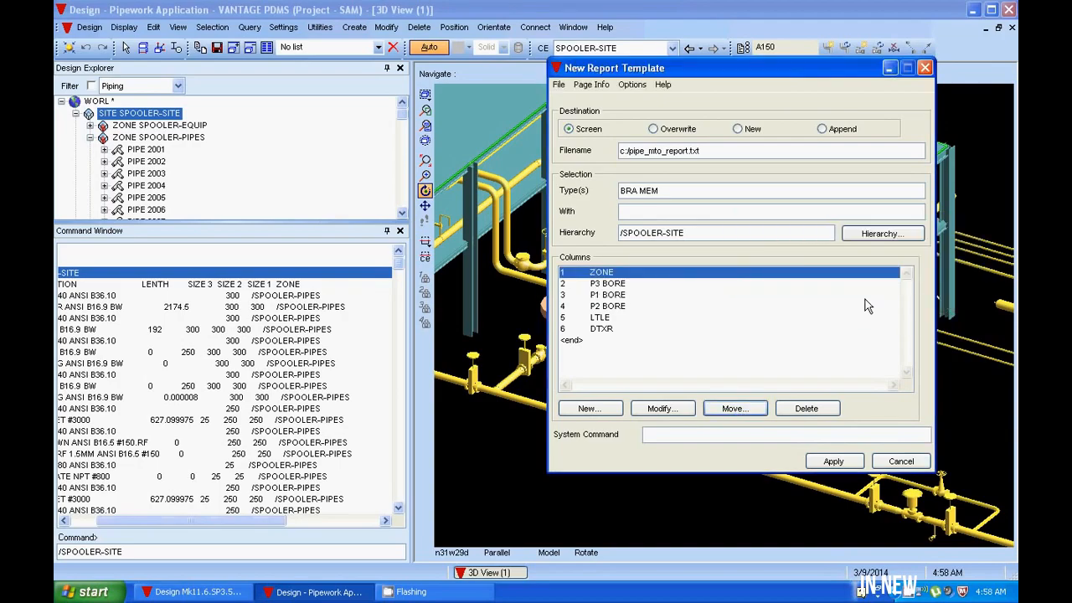
Move the P3 BORE column between P2 BORE and LTLE, and rerun the report to the screen.
click(620, 285)
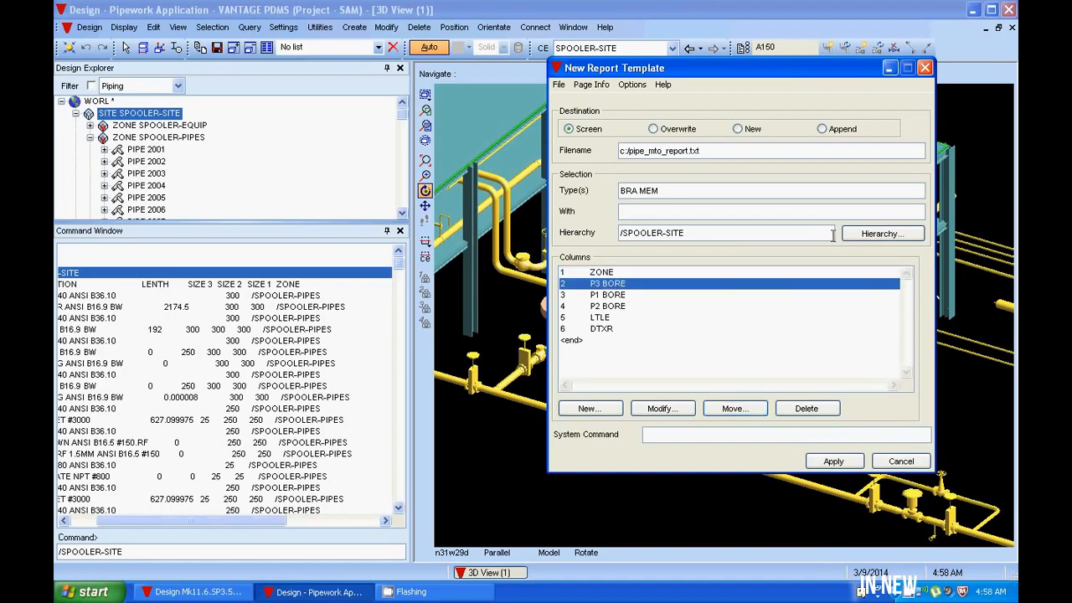
click(735, 409)
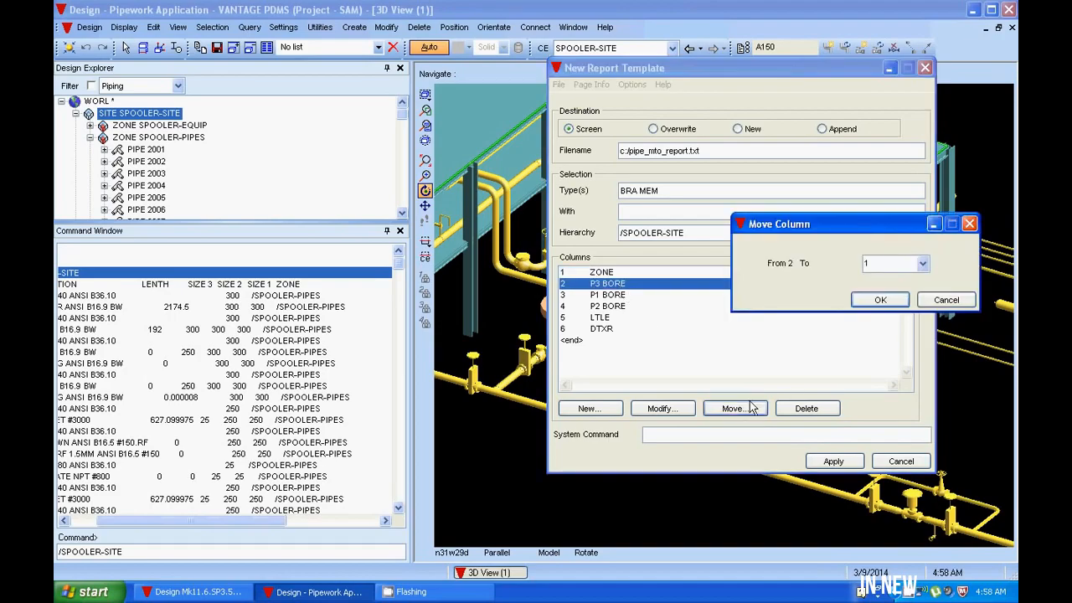
click(923, 264)
click(888, 306)
click(881, 300)
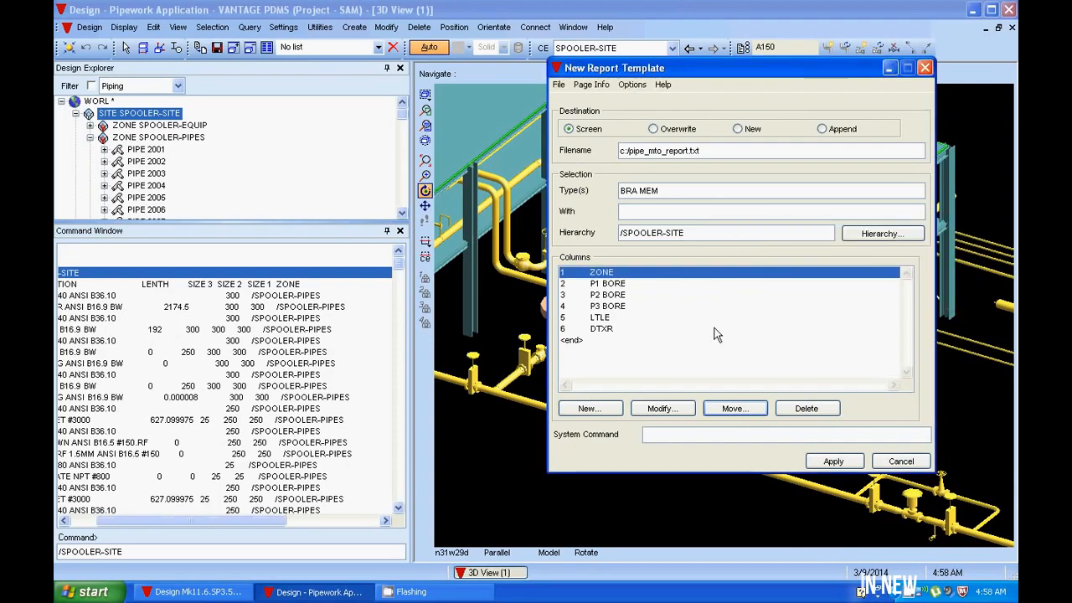
click(840, 465)
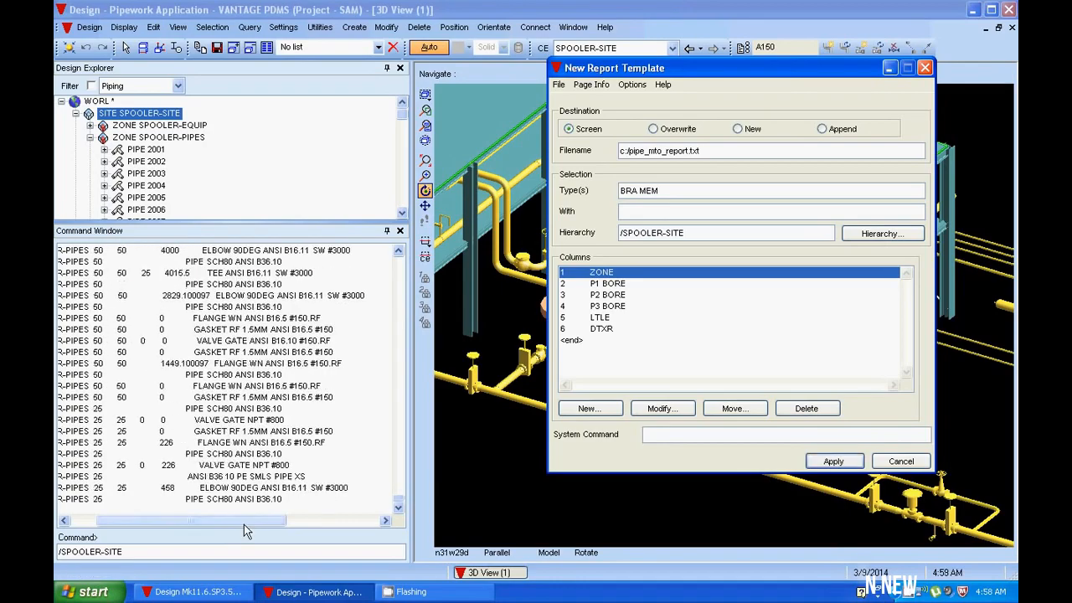
Try to clear the Command Window's report output with the command APL REQ CLEAR.
drag(247, 526, 220, 526)
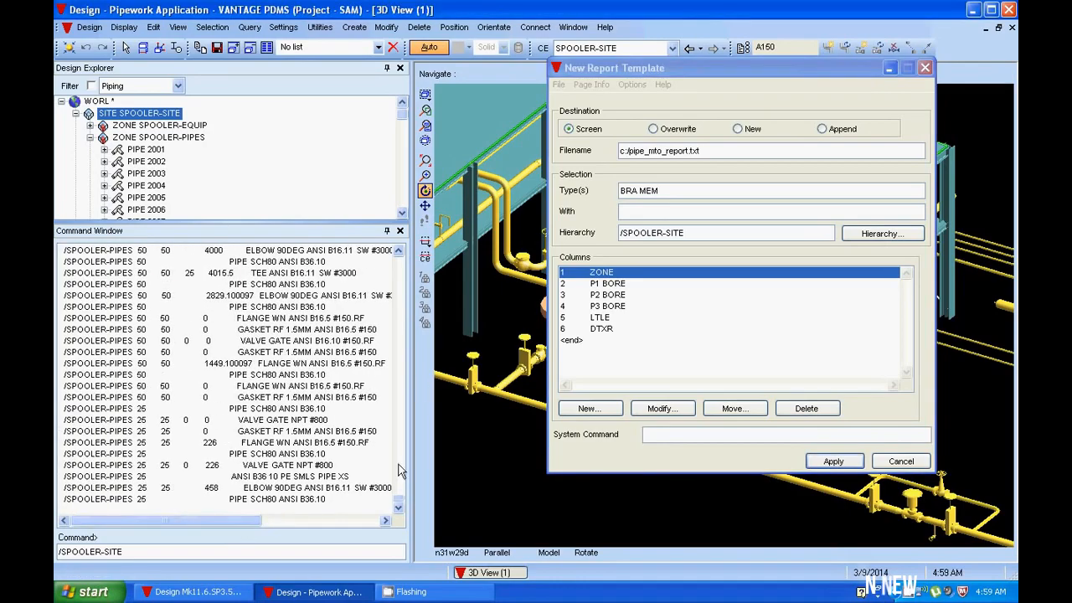
drag(400, 505, 400, 260)
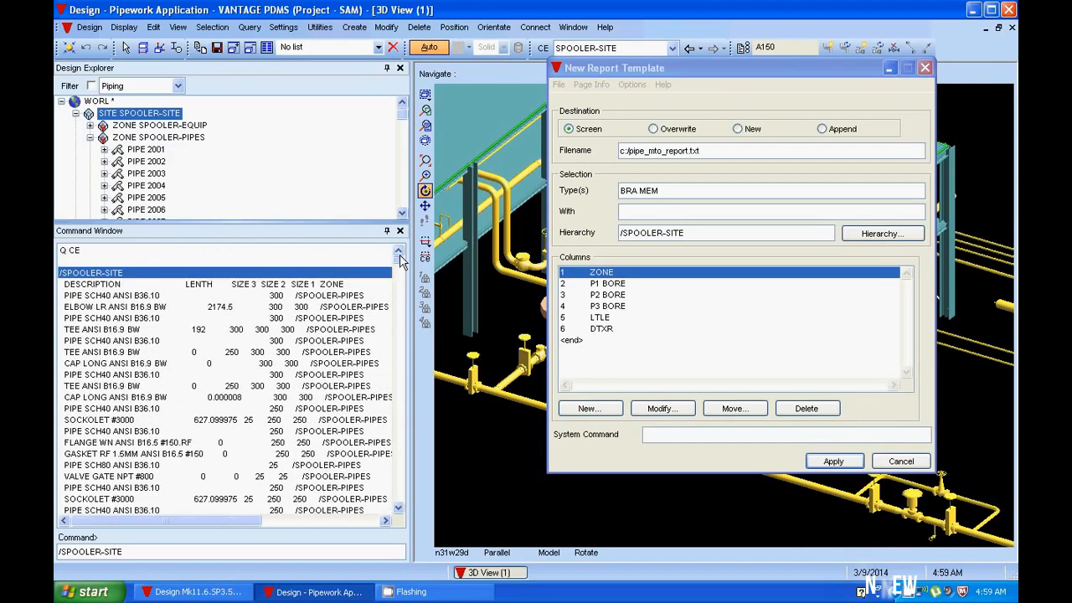
click(143, 551)
drag(142, 551, 56, 550)
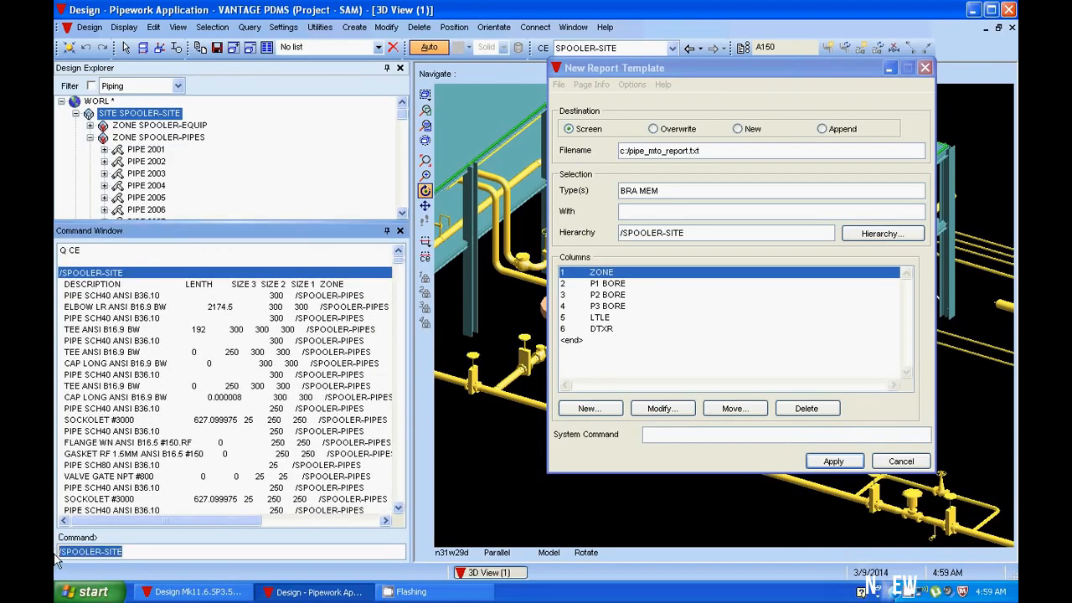
text(APL R)
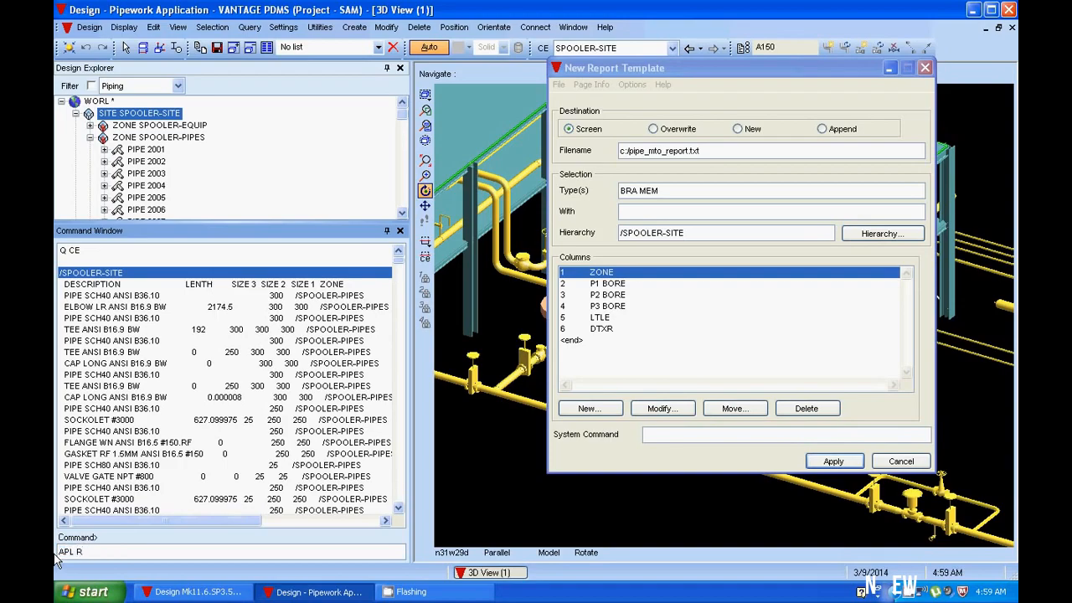
text(EQ CLEAR)
key(Return)
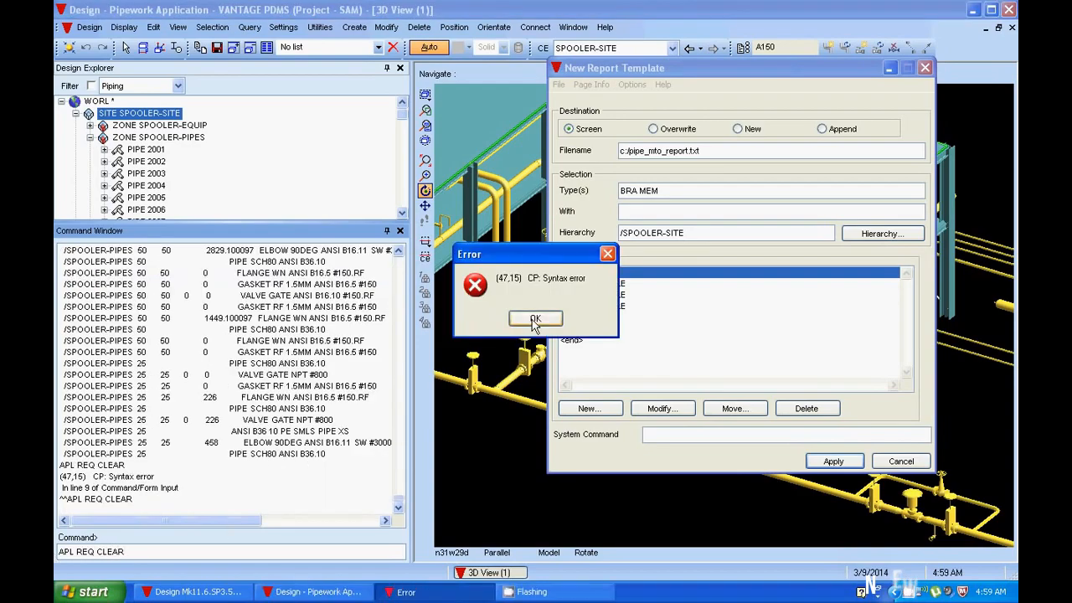
click(536, 319)
Clear the Command Window with ALP REQ CLEAR and rerun the report to the screen.
click(100, 550)
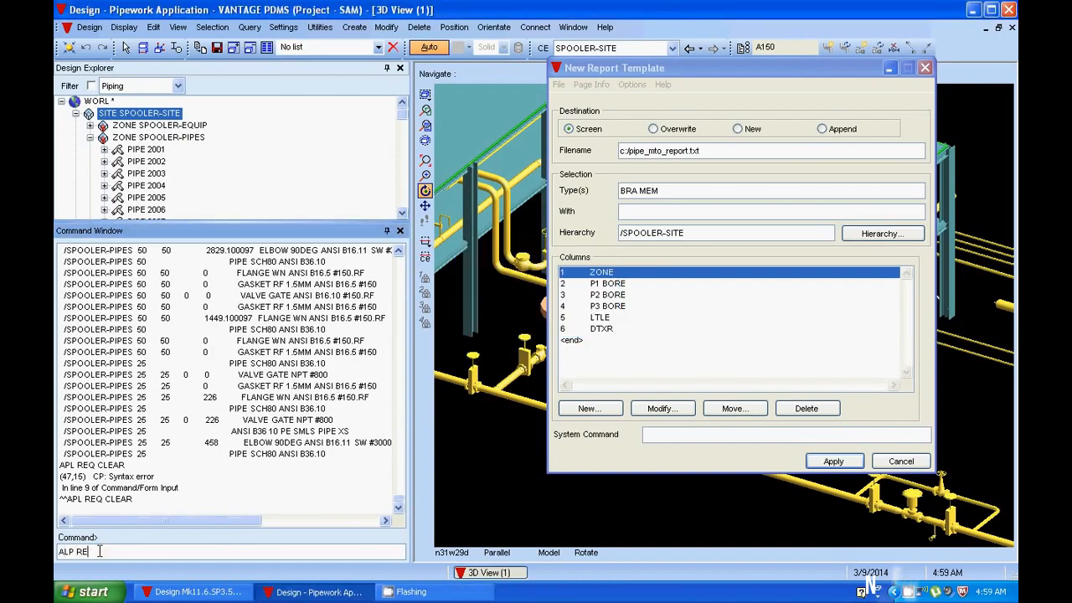
text(ALP REQ CLEAR)
key(Return)
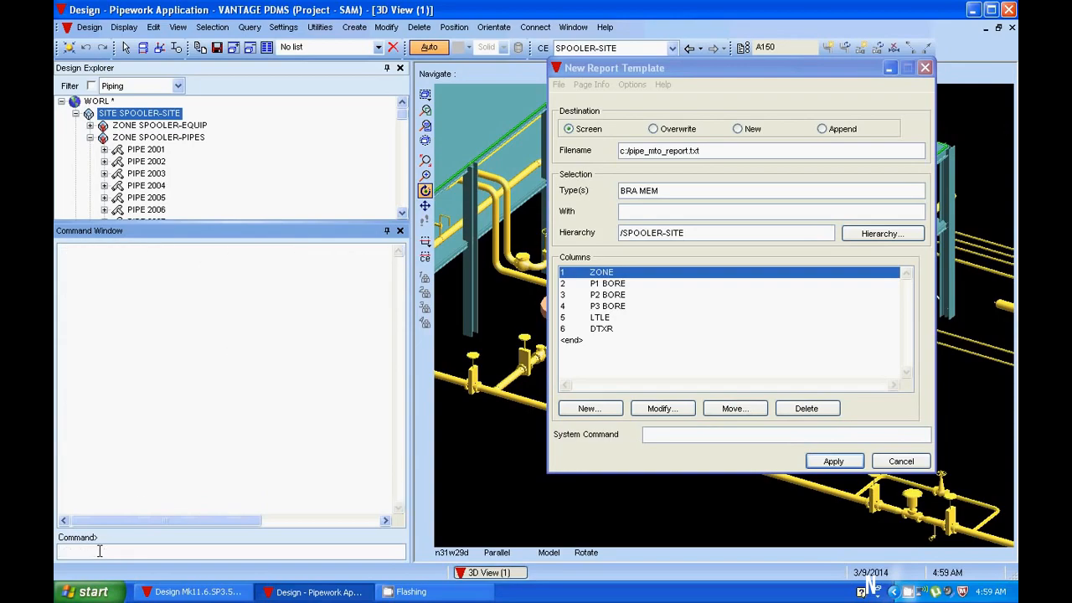
click(850, 462)
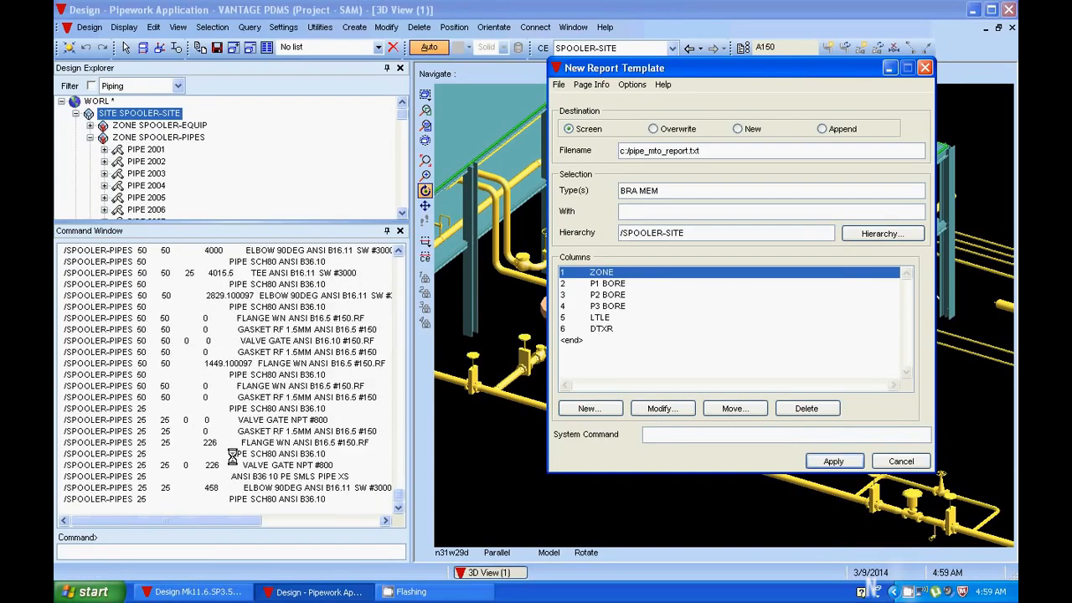
drag(402, 493, 400, 258)
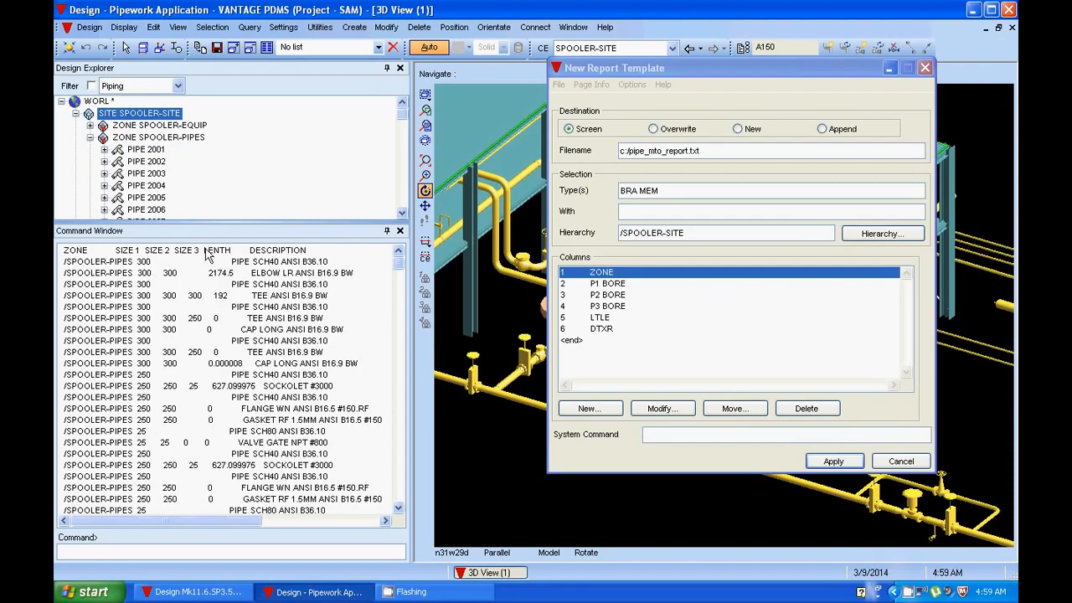
Change the report destination to a new file at c:/pipe_mto_report.txt and run the report.
click(738, 129)
drag(708, 152, 577, 186)
click(629, 151)
click(741, 152)
click(834, 463)
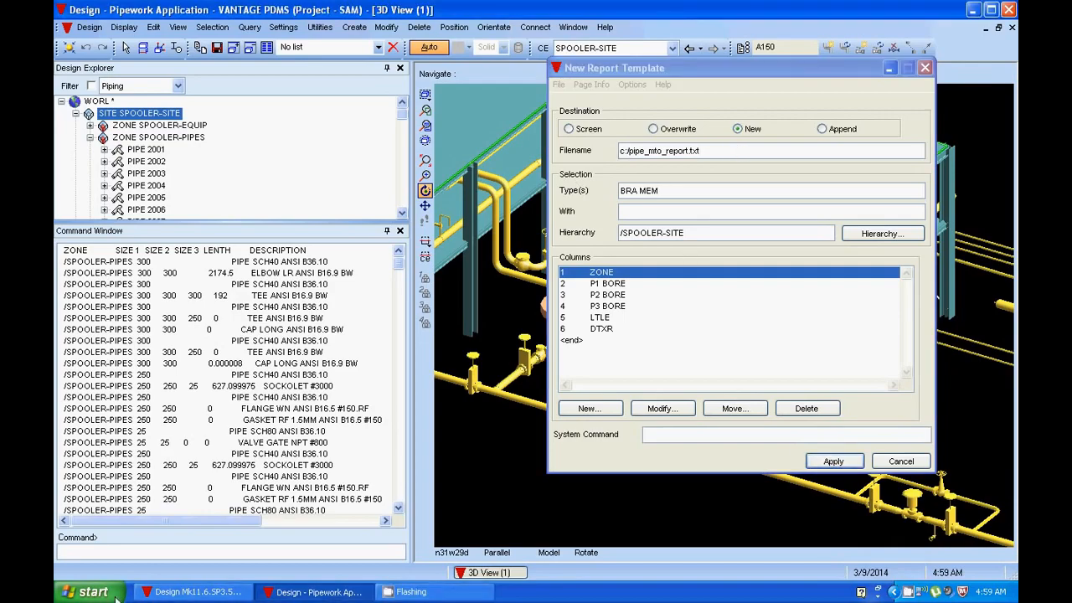
Browse to the C: drive in Windows Explorer and open the pipe_mto_report text file in Notepad.
click(88, 593)
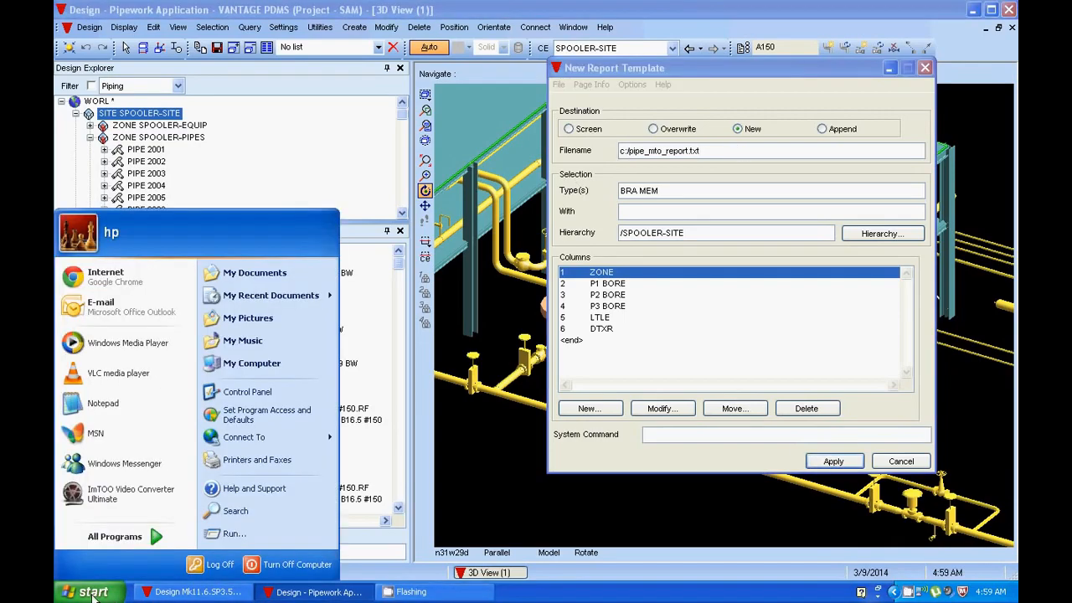
click(256, 363)
double_click(383, 317)
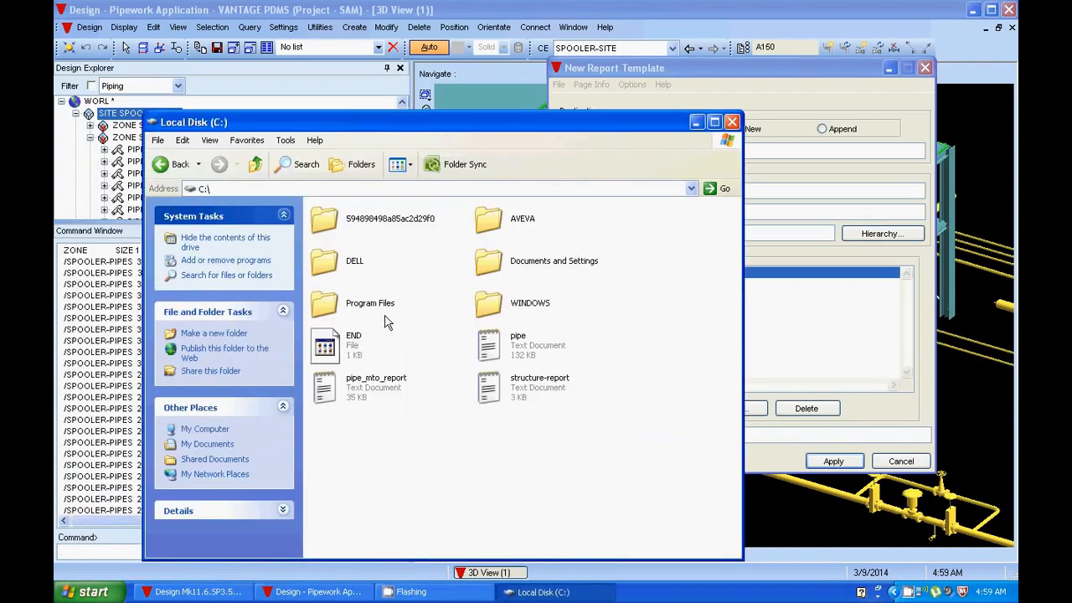
click(351, 390)
drag(574, 123, 593, 216)
click(719, 149)
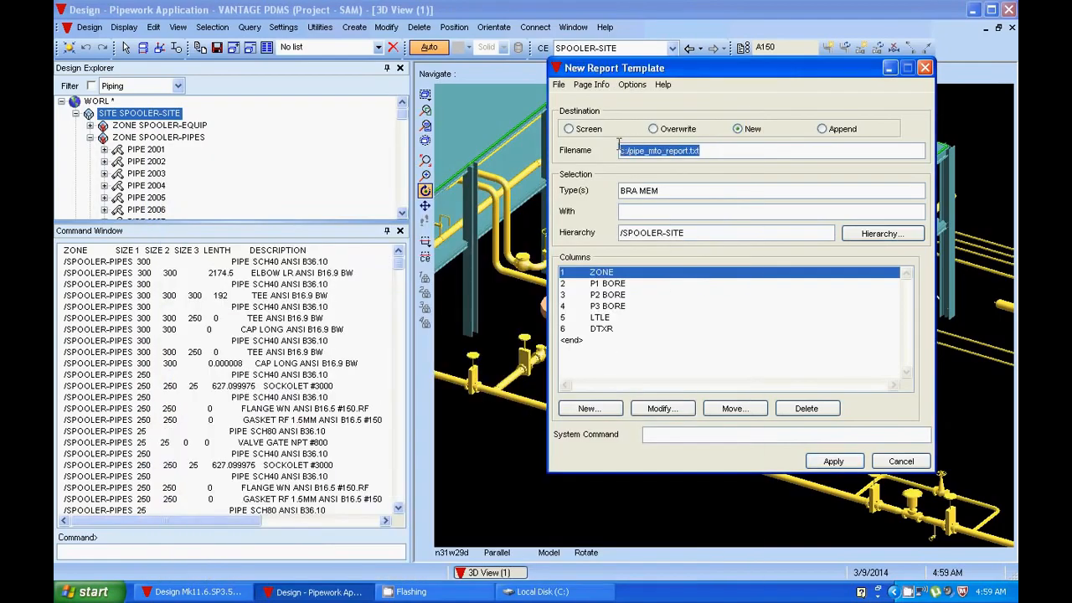
click(541, 592)
double_click(390, 480)
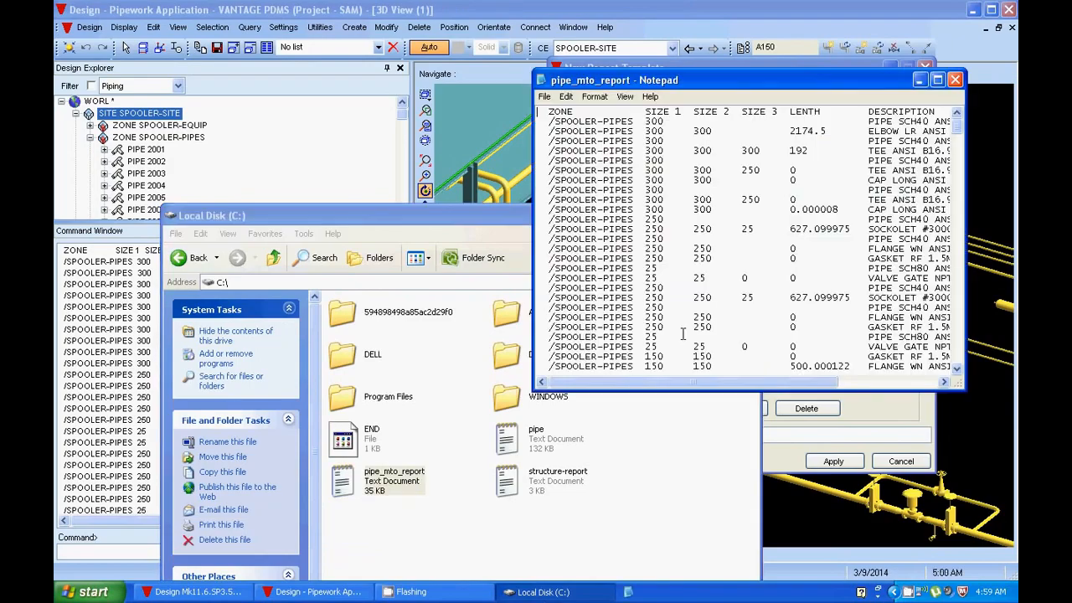
Review the columns and rows of pipe_mto_report in a maximized Notepad window, and close the file.
double_click(834, 79)
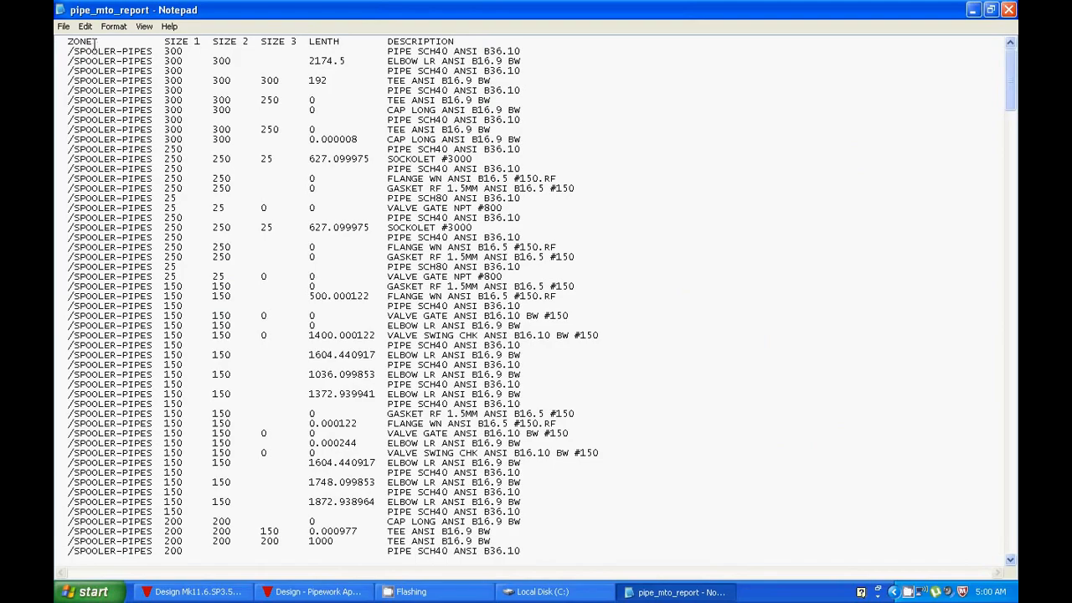
click(341, 47)
scroll(391, 326, down, 18)
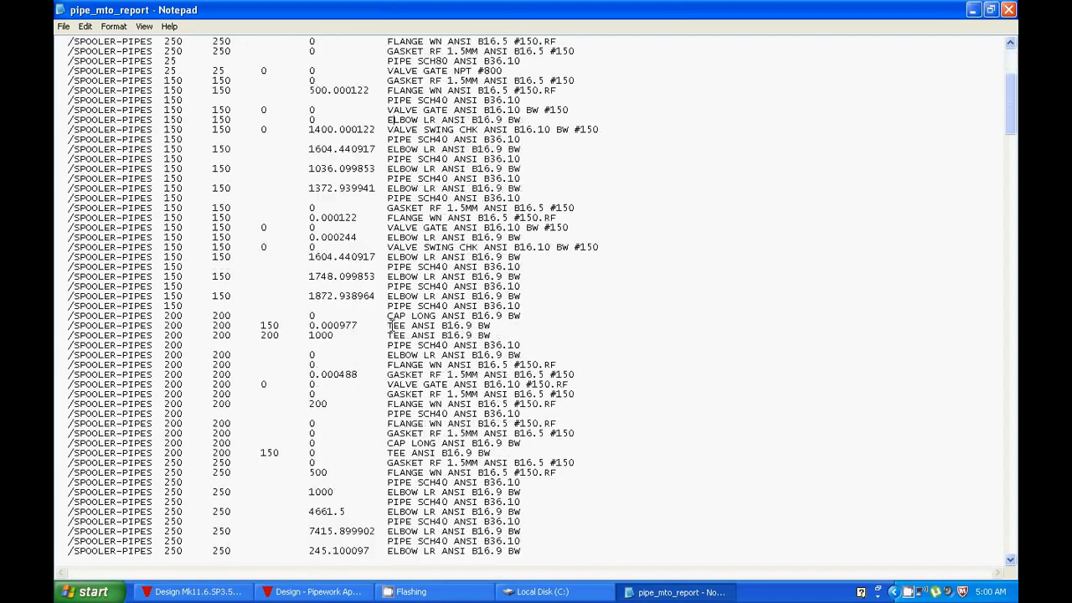
drag(1014, 167, 995, 96)
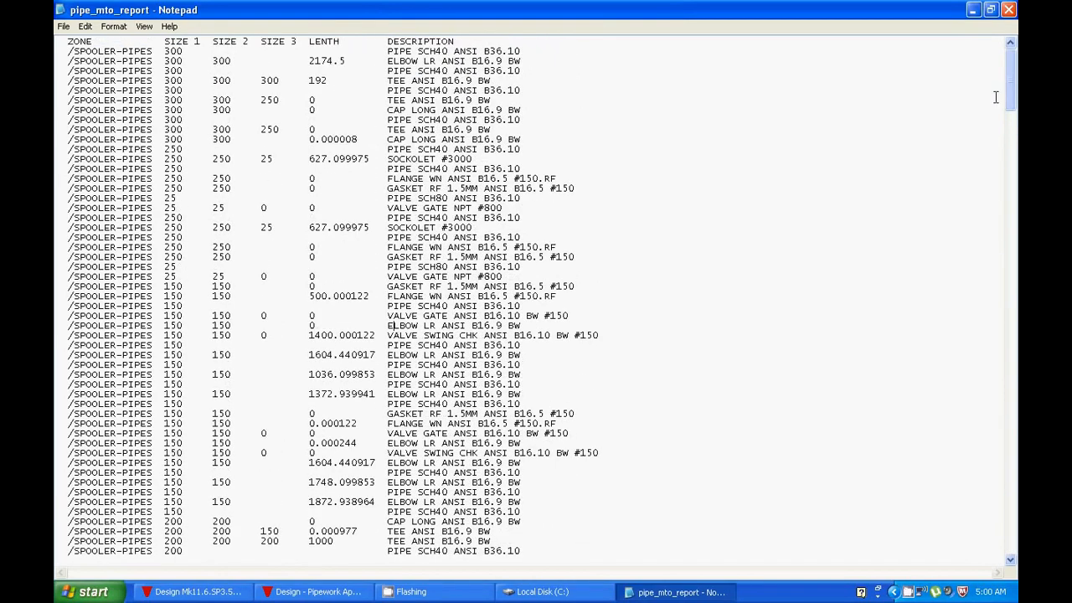
click(1009, 9)
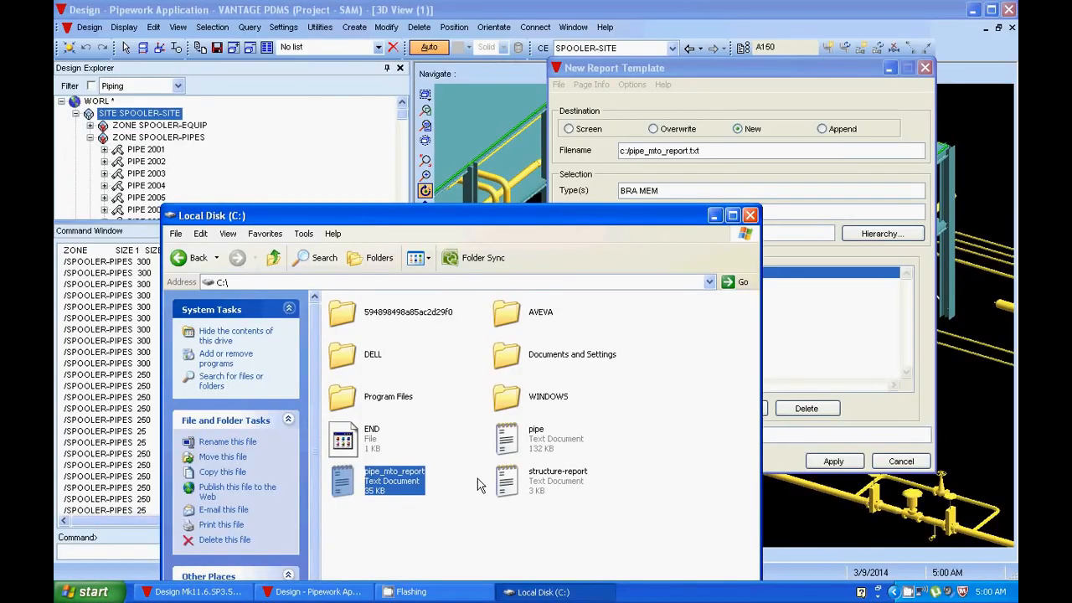
Open the pipe_mto_report text file from the C: drive in Microsoft Excel and maximize its window.
right_click(385, 476)
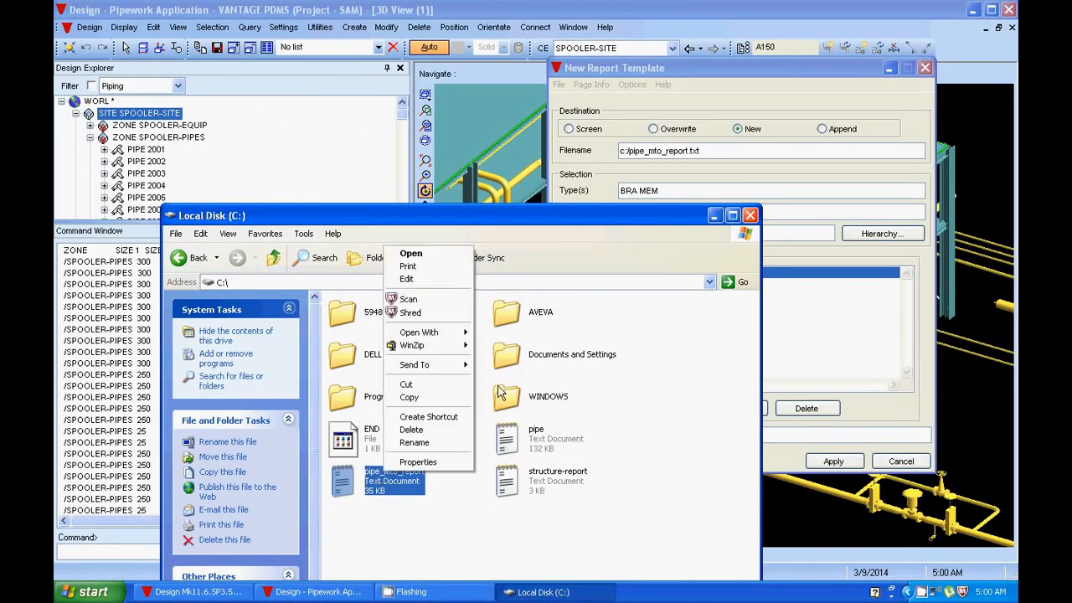
mouse_move(440, 332)
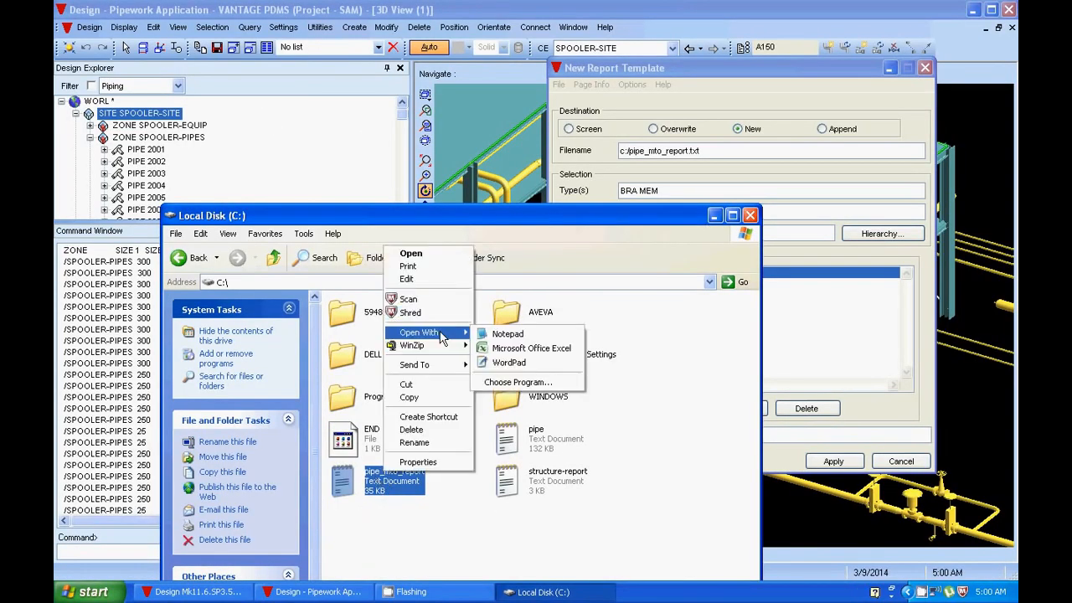
click(541, 349)
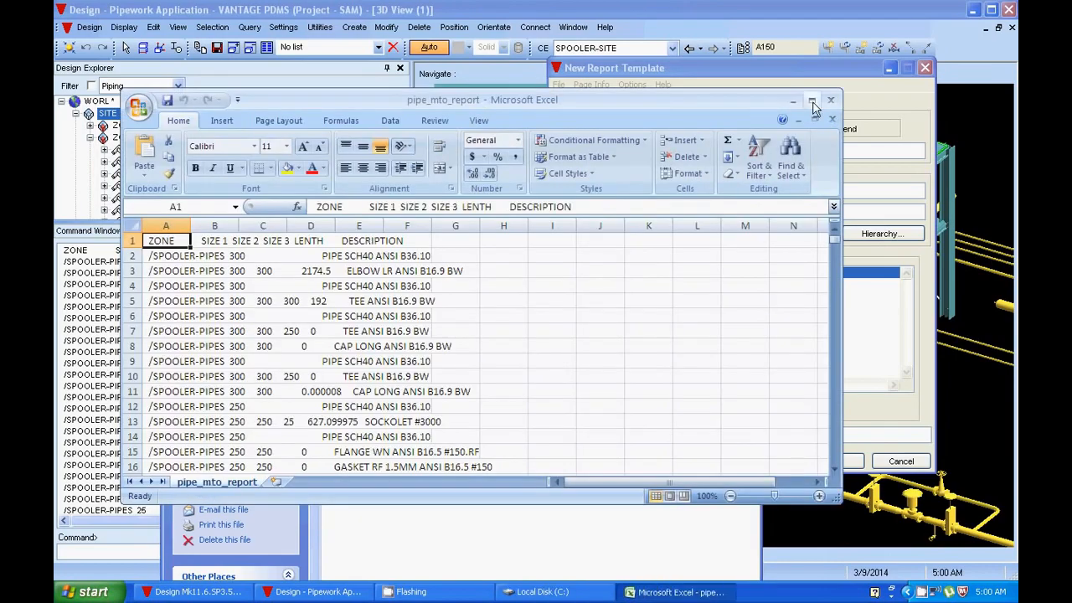
click(815, 103)
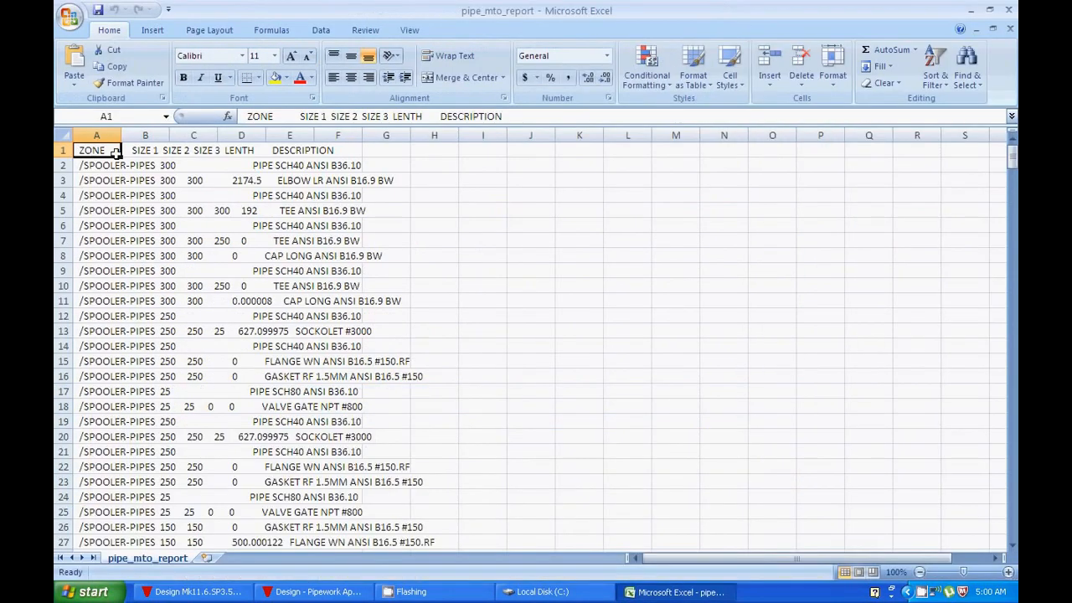
Split column A with Text to Columns as delimited data, using tab and space delimiters and treating consecutive delimiters as one.
click(98, 135)
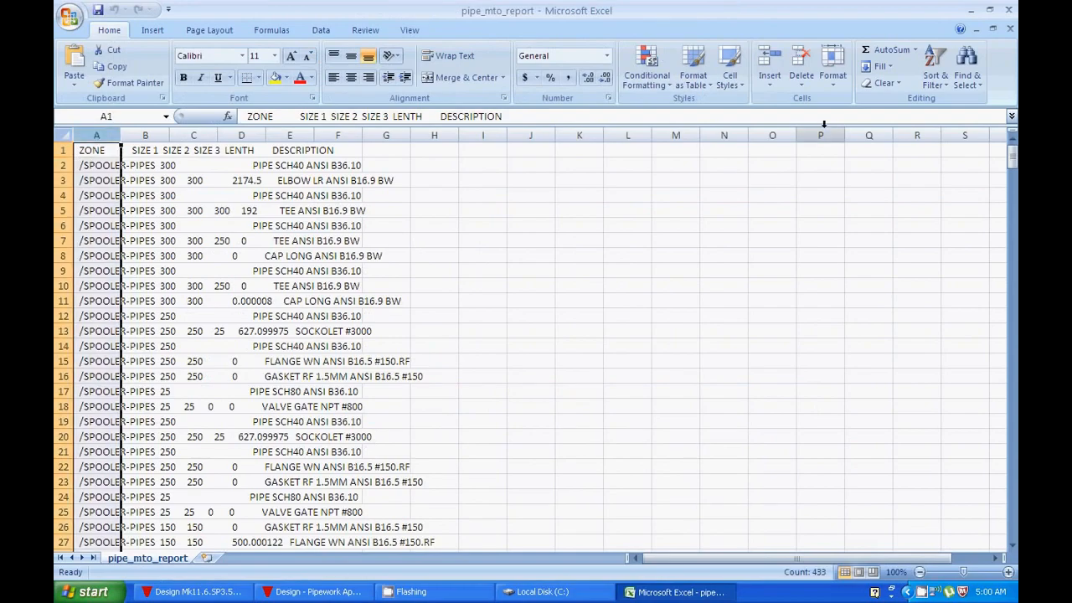
click(320, 31)
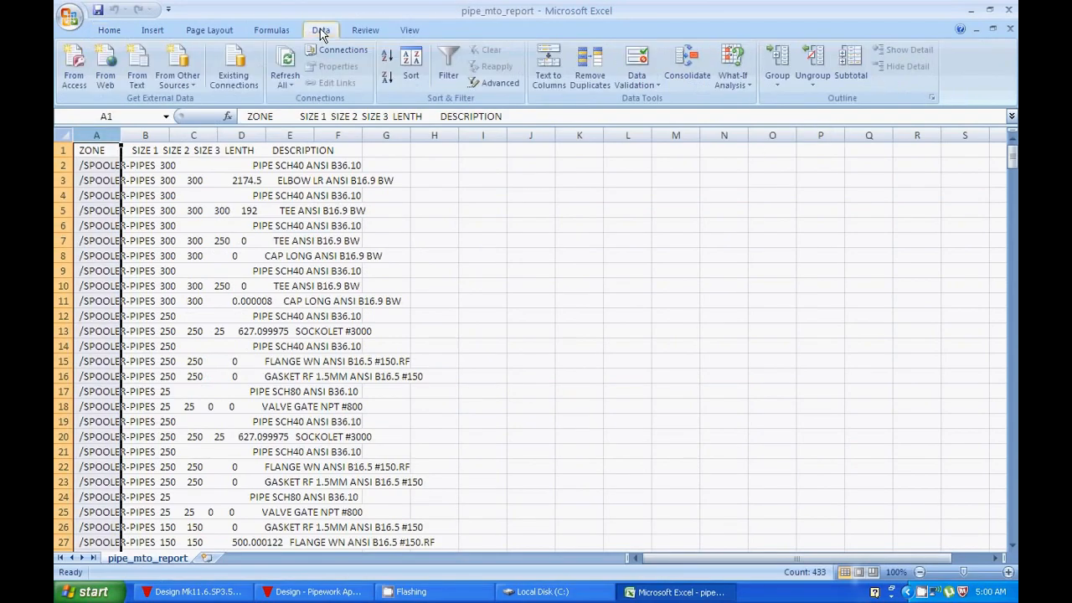
click(552, 72)
drag(461, 51, 790, 52)
click(516, 133)
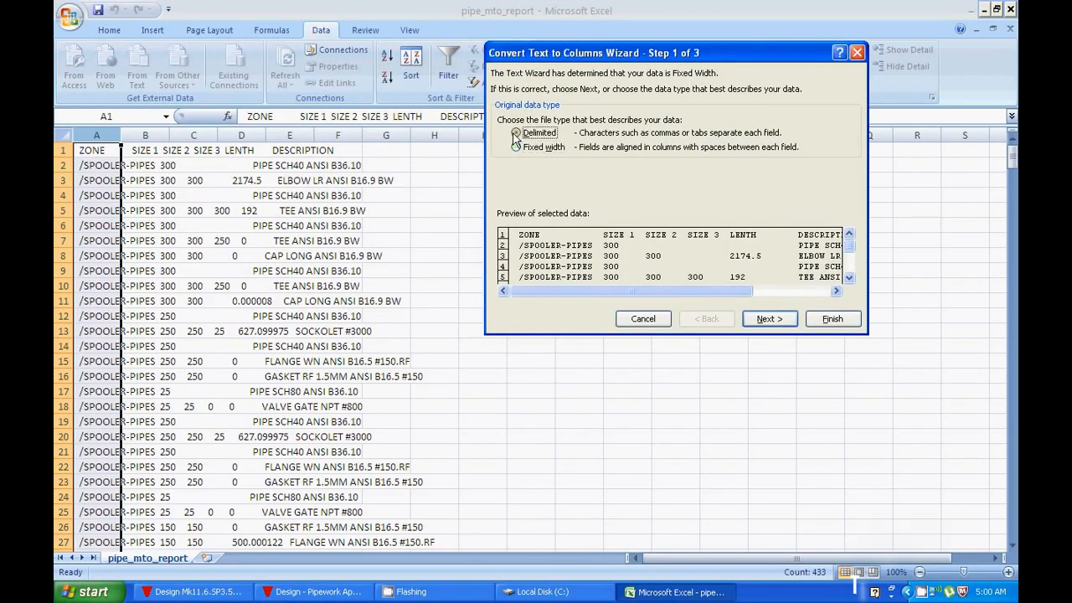
click(775, 320)
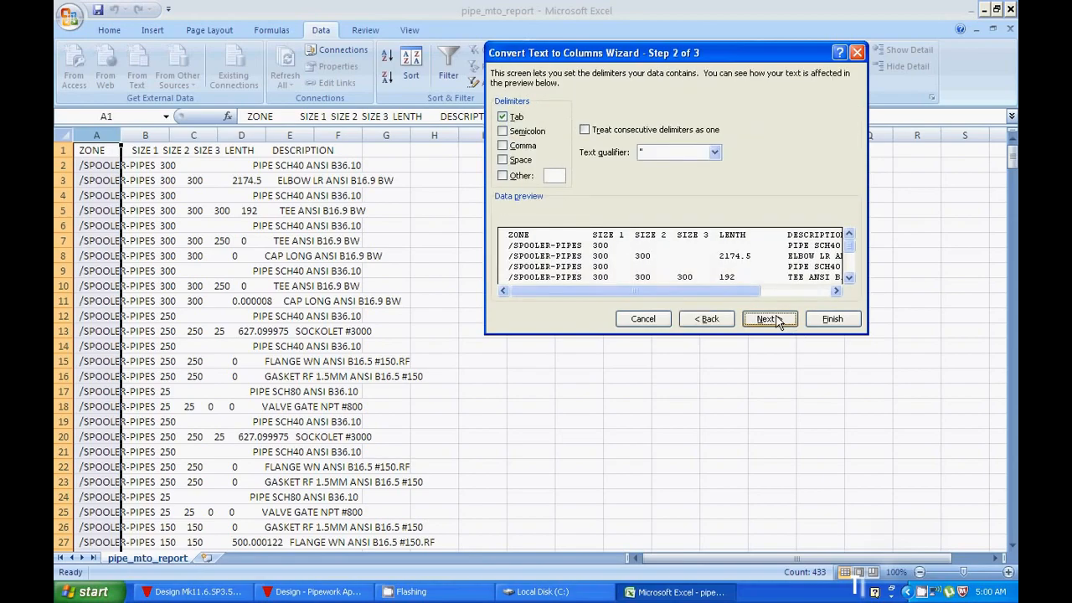
click(504, 160)
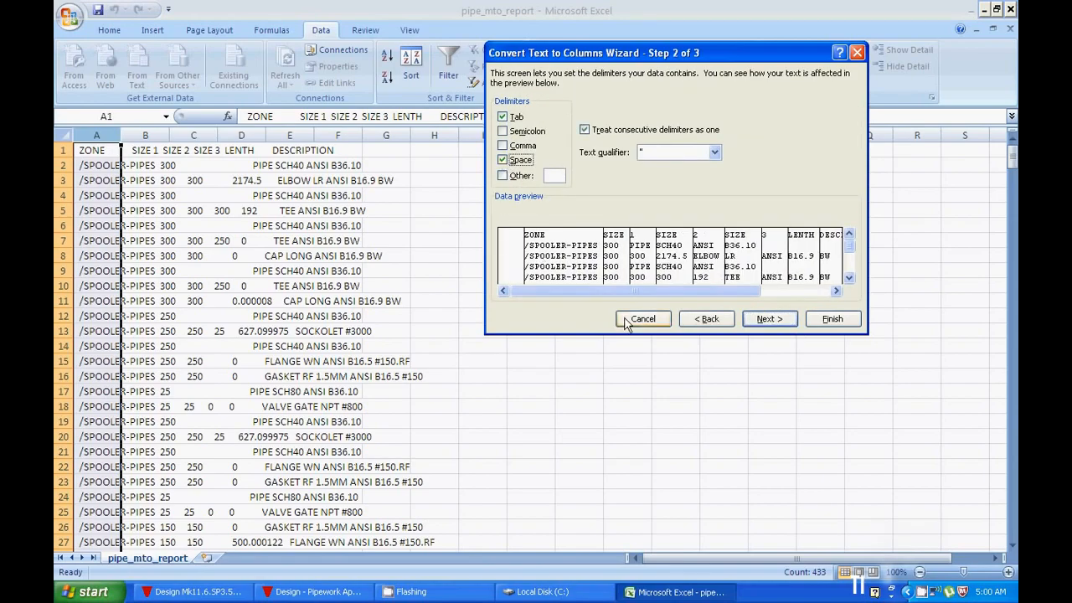
click(769, 319)
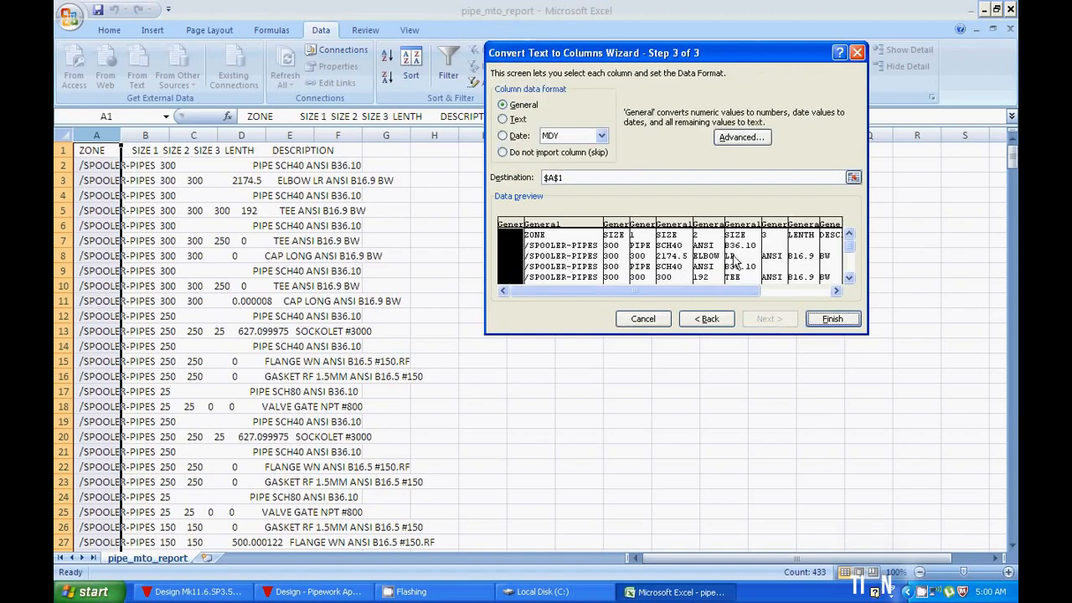
click(833, 319)
click(483, 316)
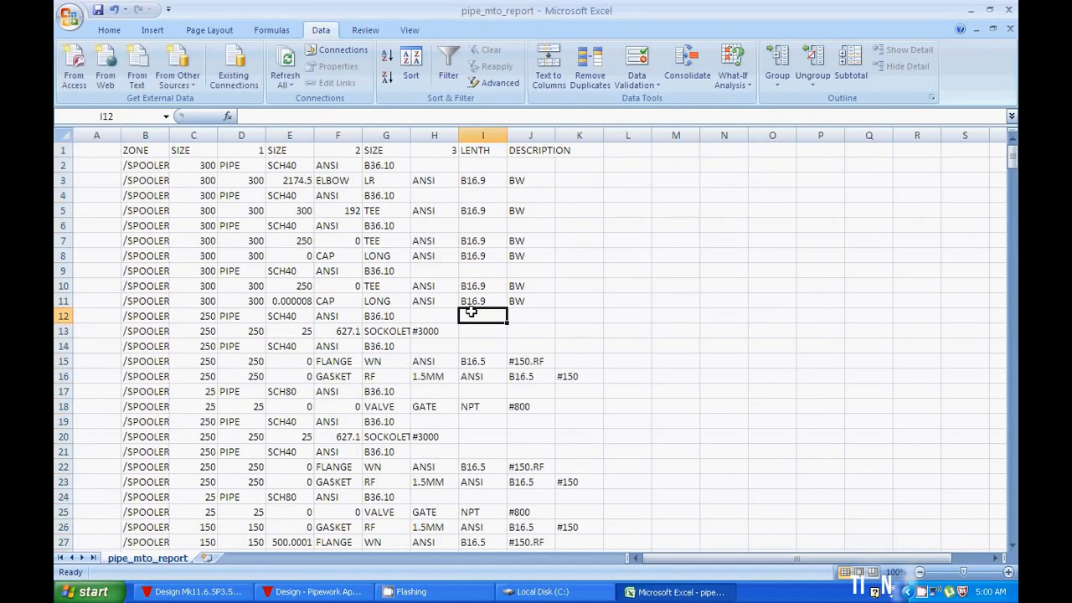
Delete the empty column A before the ZONE column.
click(105, 135)
right_click(100, 136)
click(163, 232)
click(281, 271)
Auto-fit the widths of columns A, B, C, E and F to their contents.
double_click(122, 136)
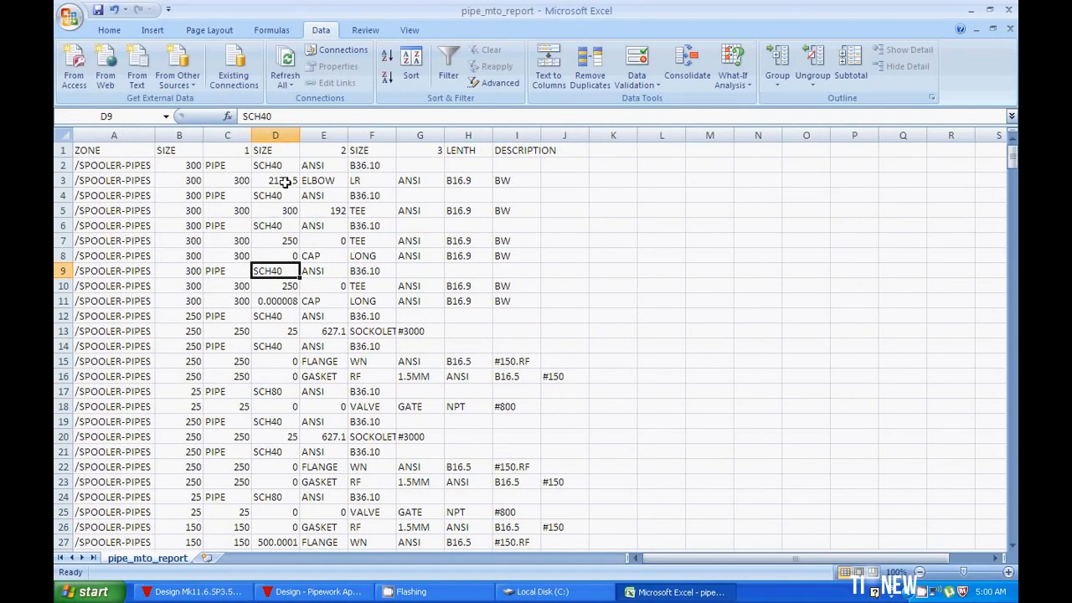
double_click(203, 135)
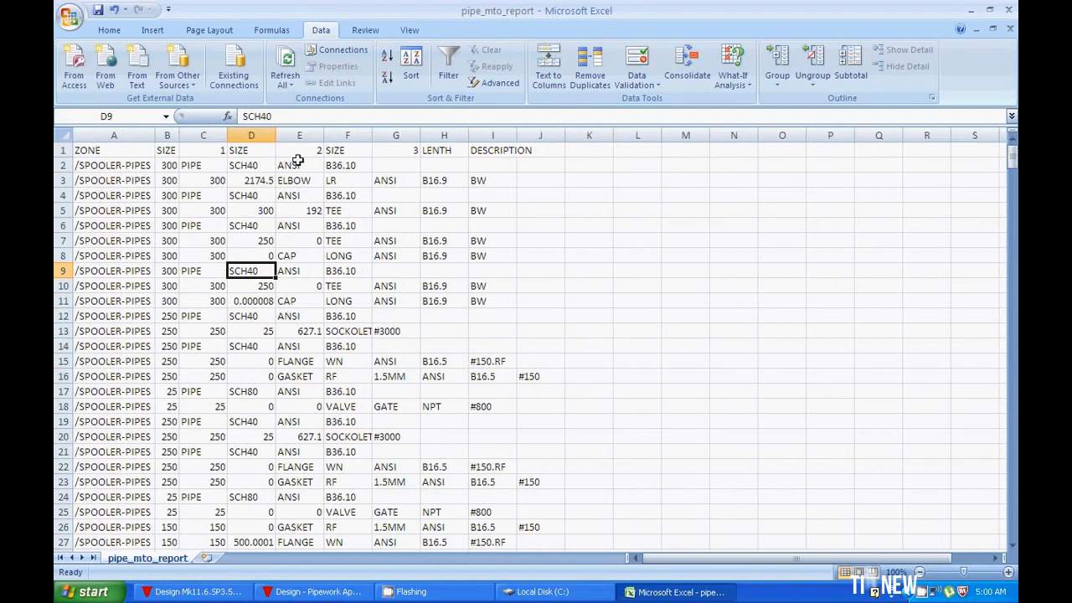
double_click(227, 135)
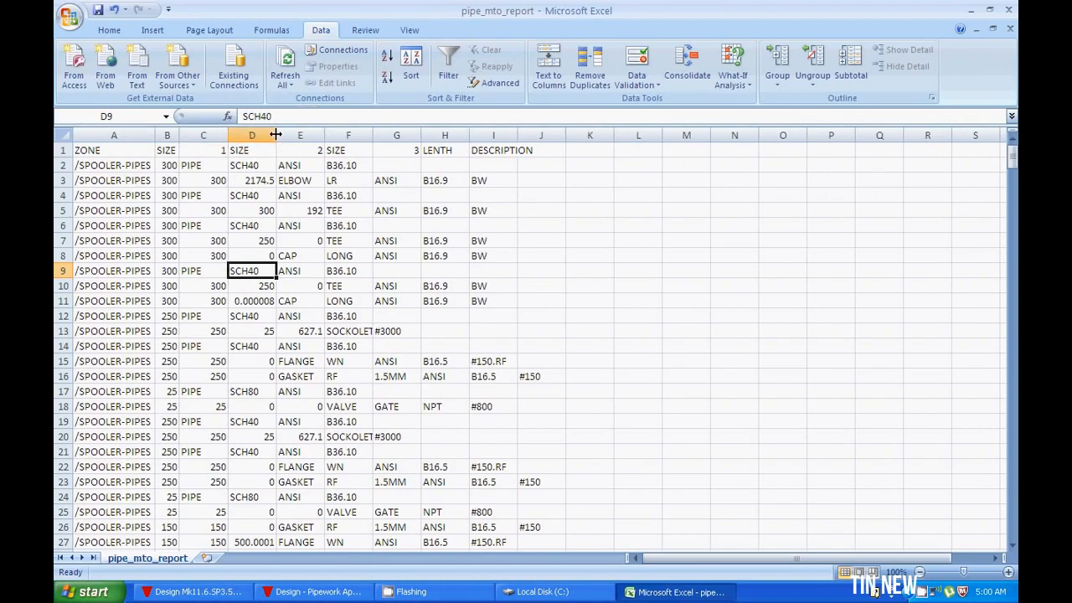
double_click(325, 135)
double_click(374, 135)
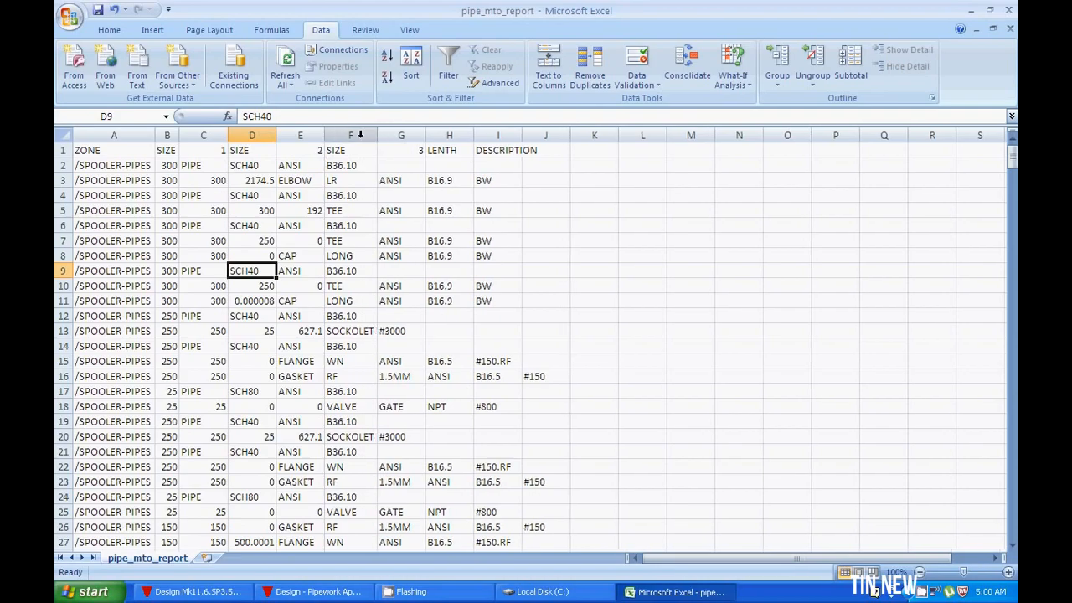
Center the contents of all cells in the pipe_mto_report sheet horizontally.
click(64, 135)
click(109, 30)
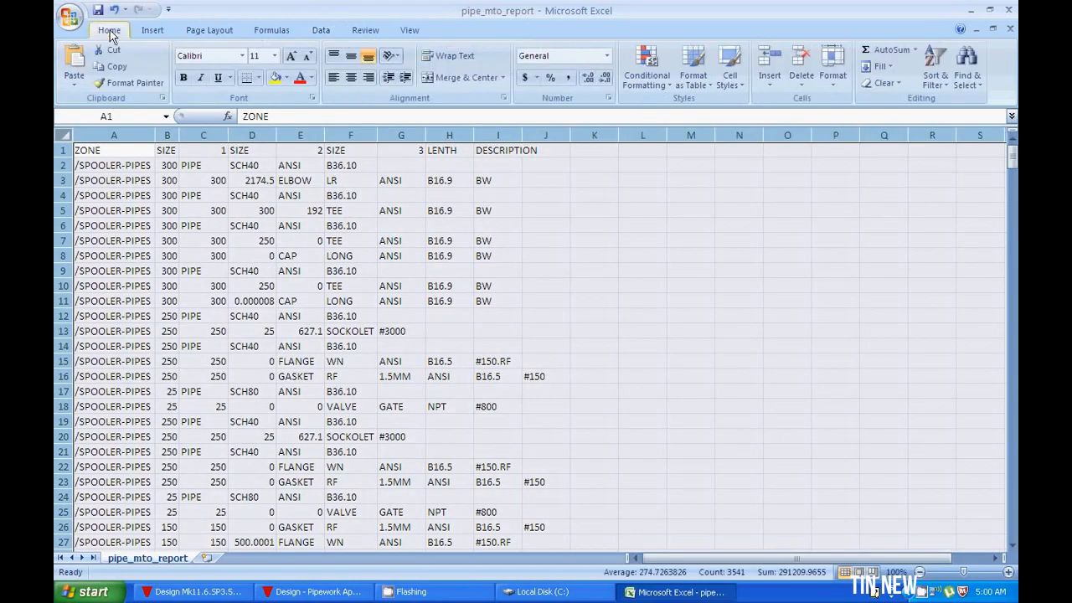
click(350, 78)
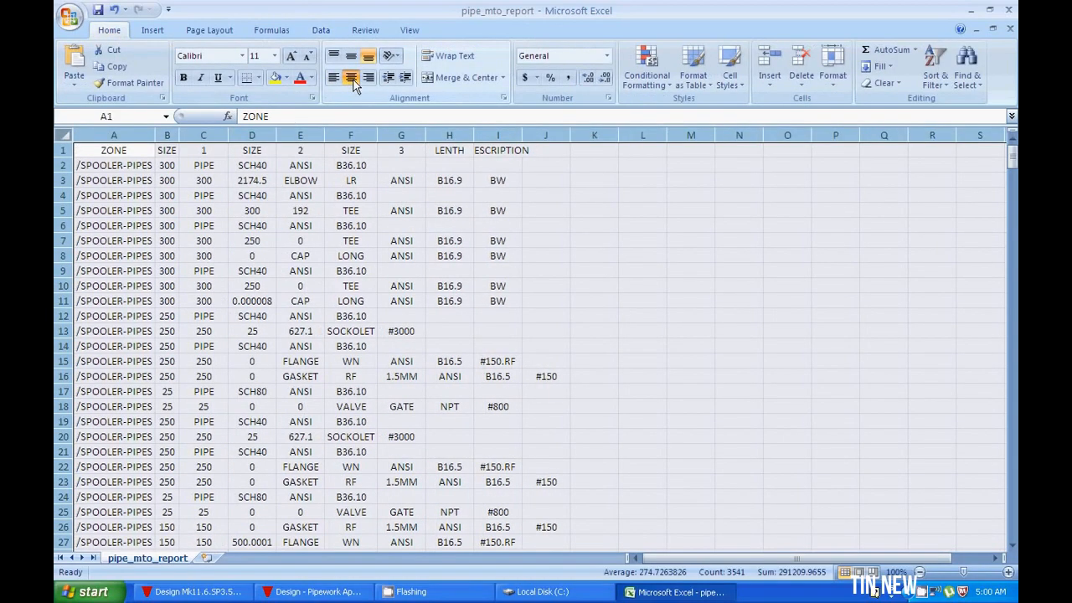
Left-align the contents of columns C, D, E and F in the pipe_mto_report sheet.
click(261, 229)
click(252, 135)
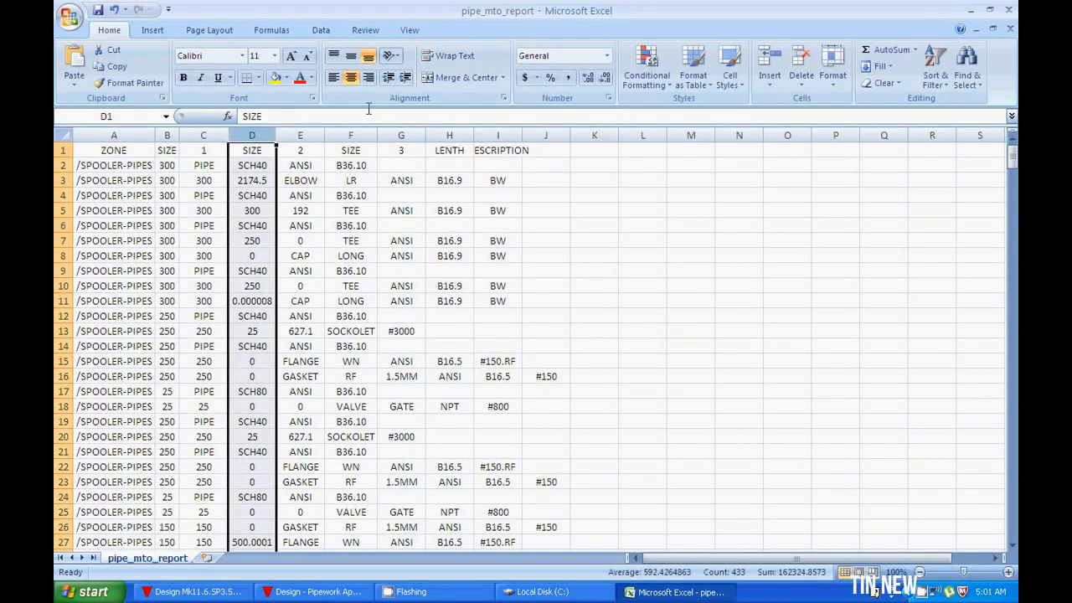
click(335, 78)
click(203, 135)
click(335, 78)
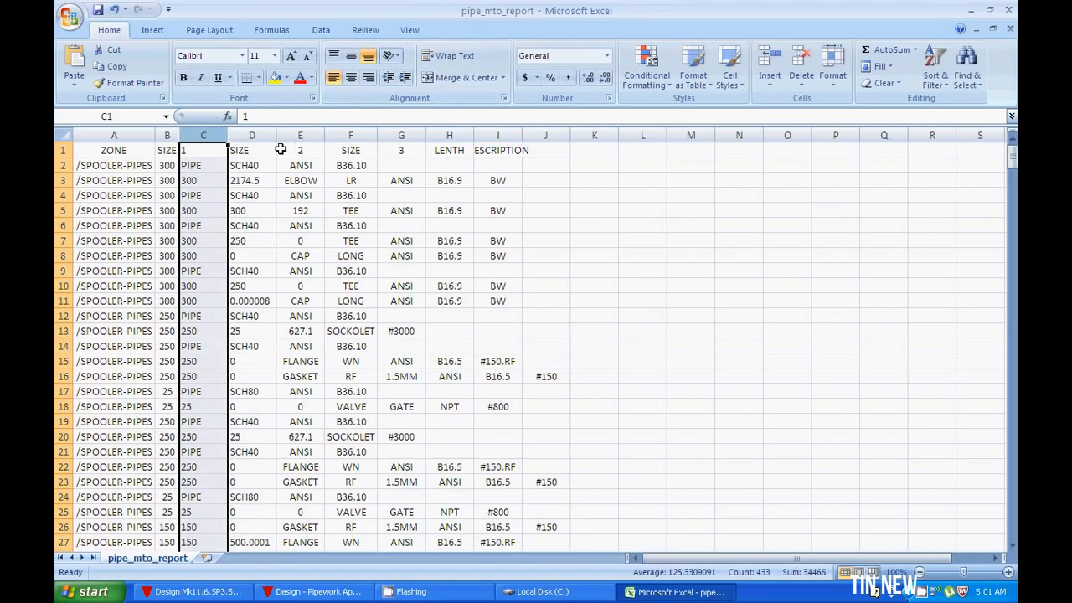
click(303, 135)
click(333, 77)
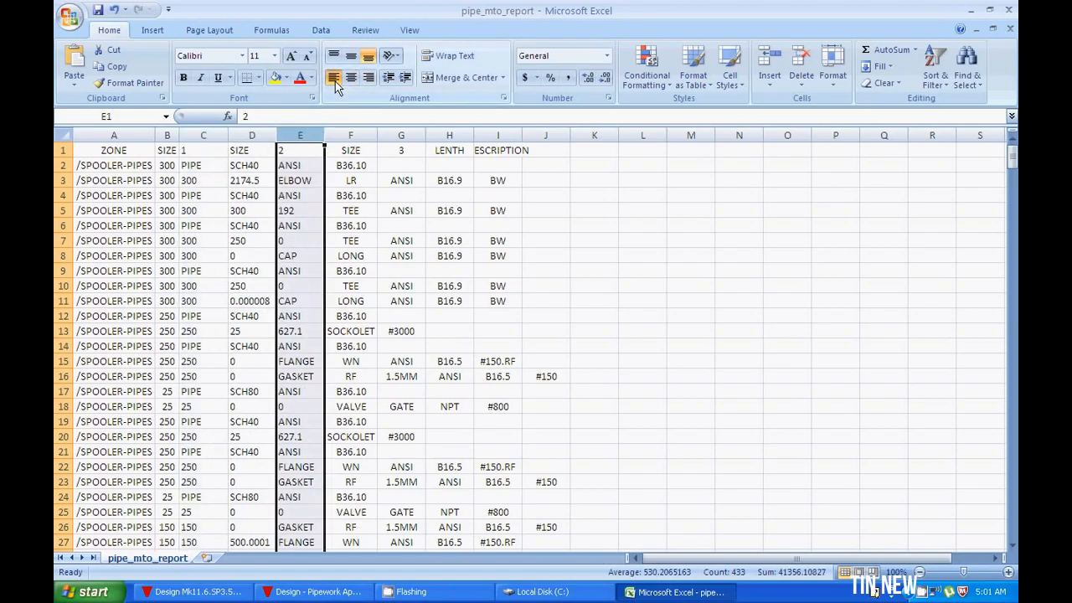
click(355, 134)
click(335, 78)
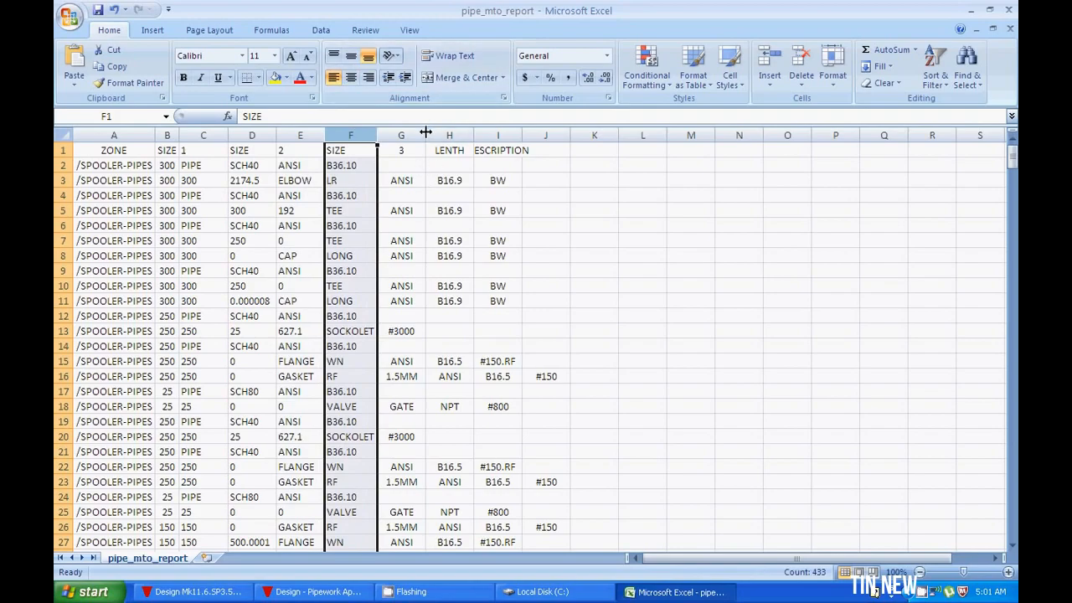
Widen column B, which holds the first SIZE values, slightly beyond its fitted width.
click(425, 132)
scroll(422, 334, down, 14)
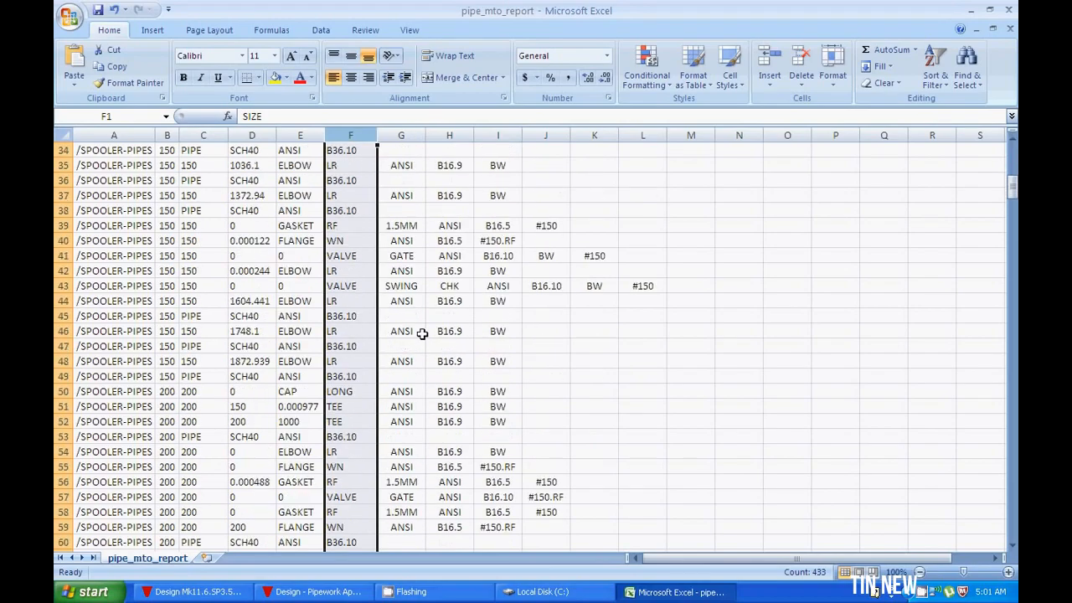
scroll(426, 333, up, 14)
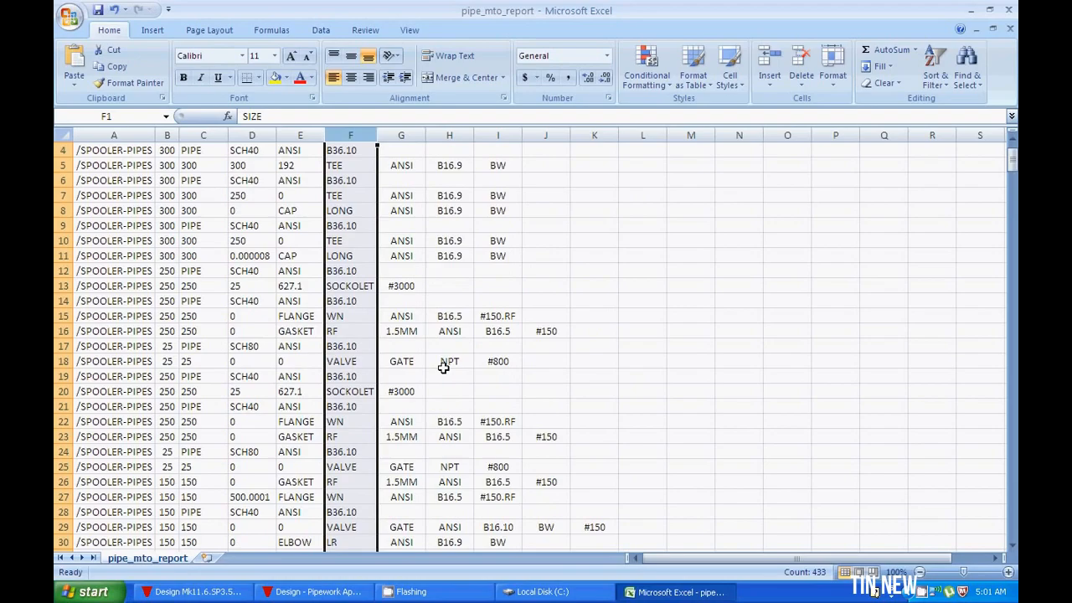
click(483, 391)
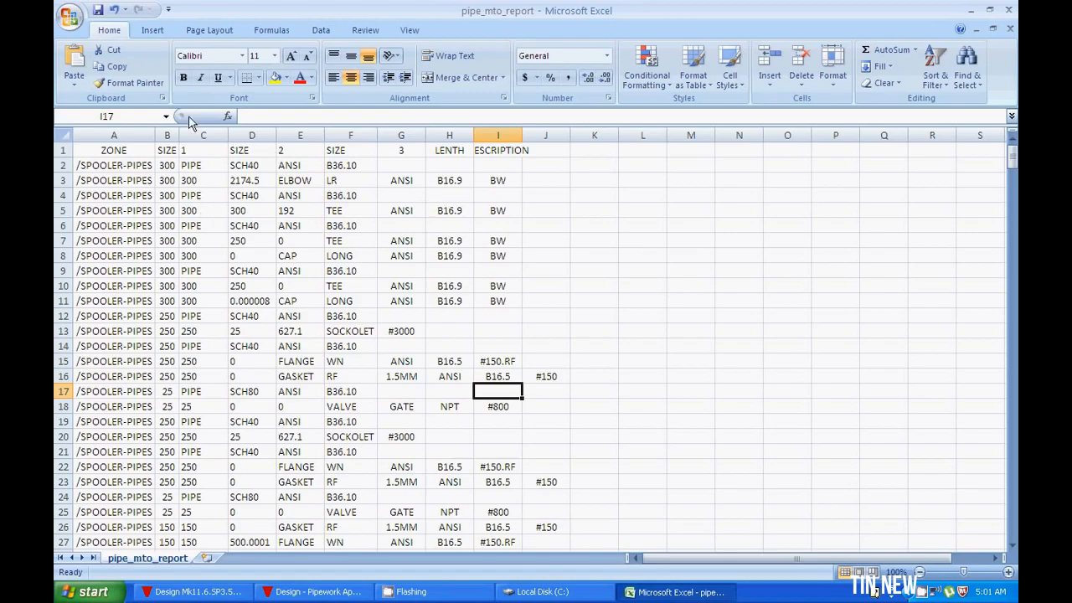
drag(179, 135, 200, 135)
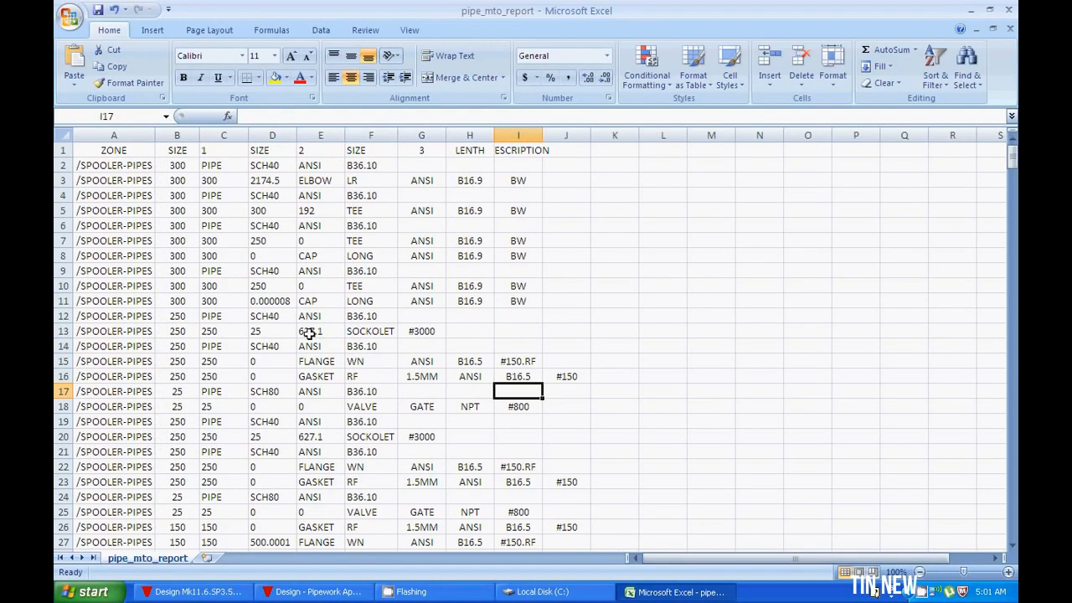
Close the pipe_mto_report workbook and switch to the VANTAGE PDMS Pipework Application.
click(1011, 31)
click(538, 339)
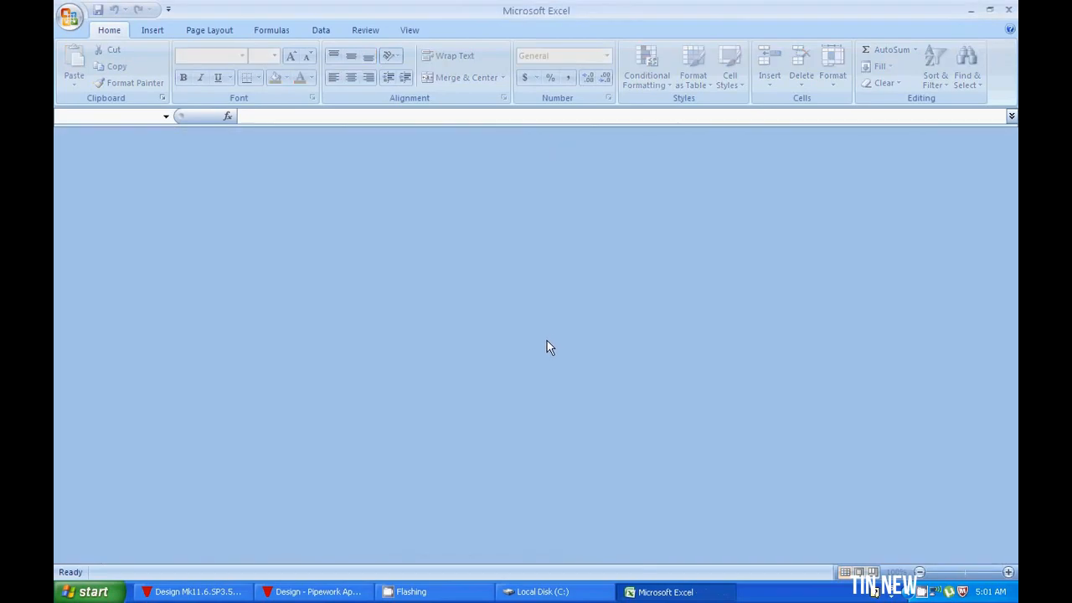
click(315, 597)
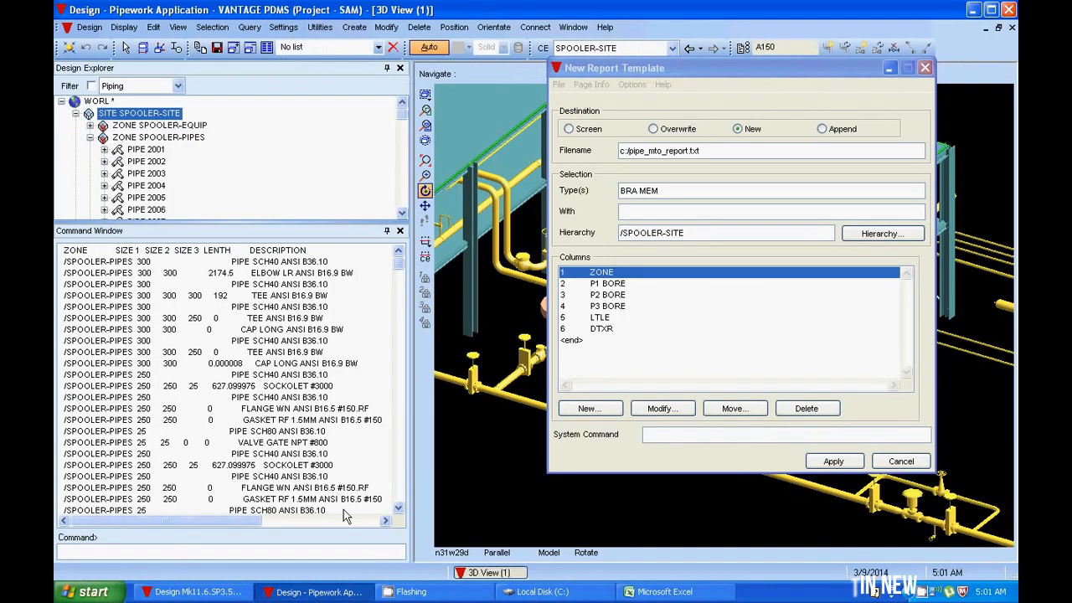
Clear the report output from the Command Window with the command ALP REQ CLEAR.
click(177, 552)
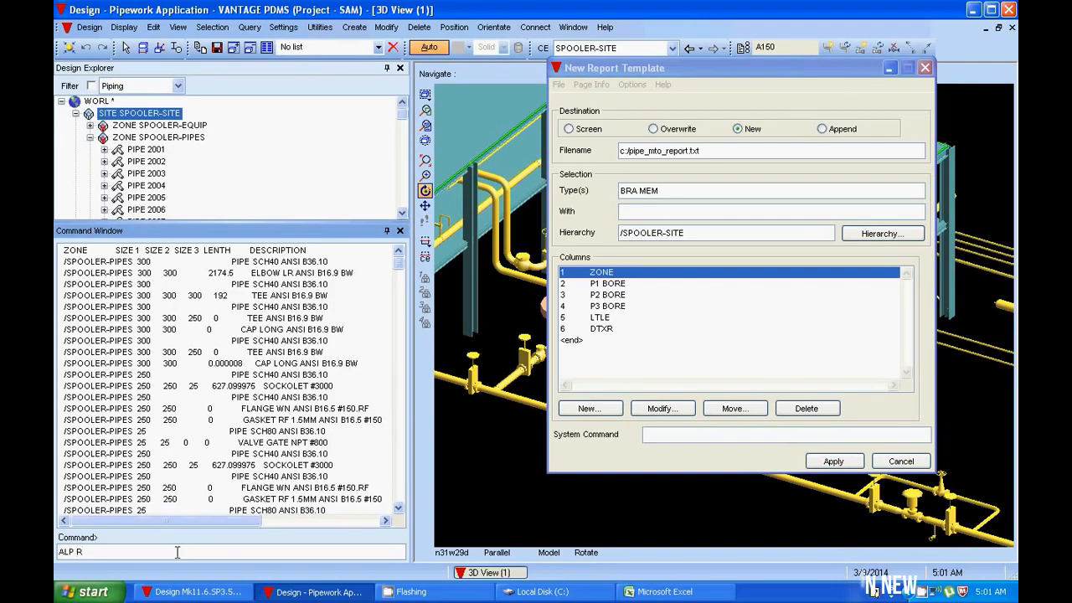
text(ALP REQ CLEAR)
key(Return)
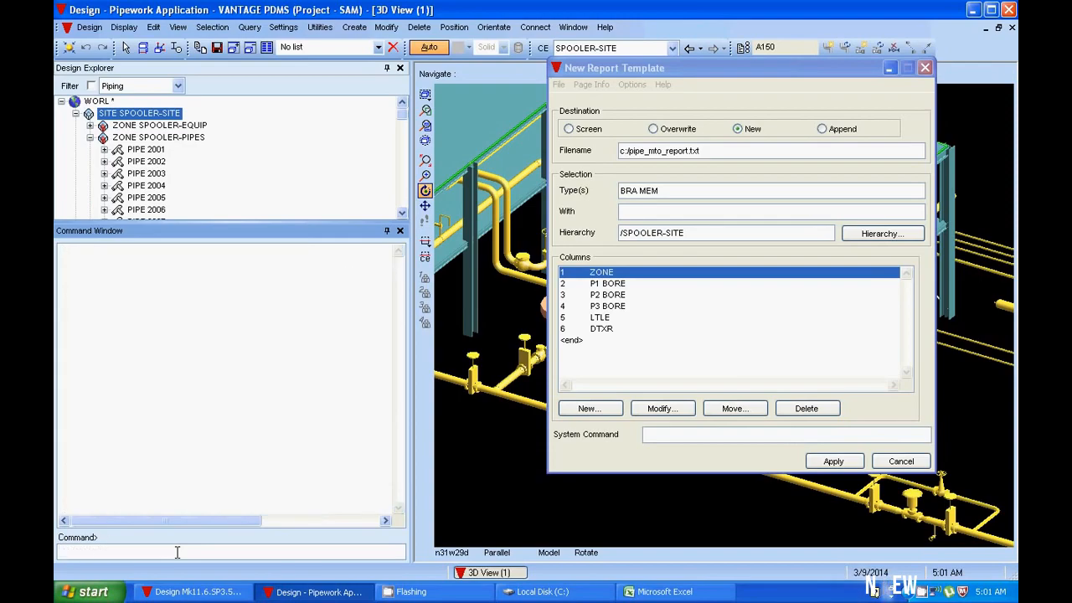
click(604, 448)
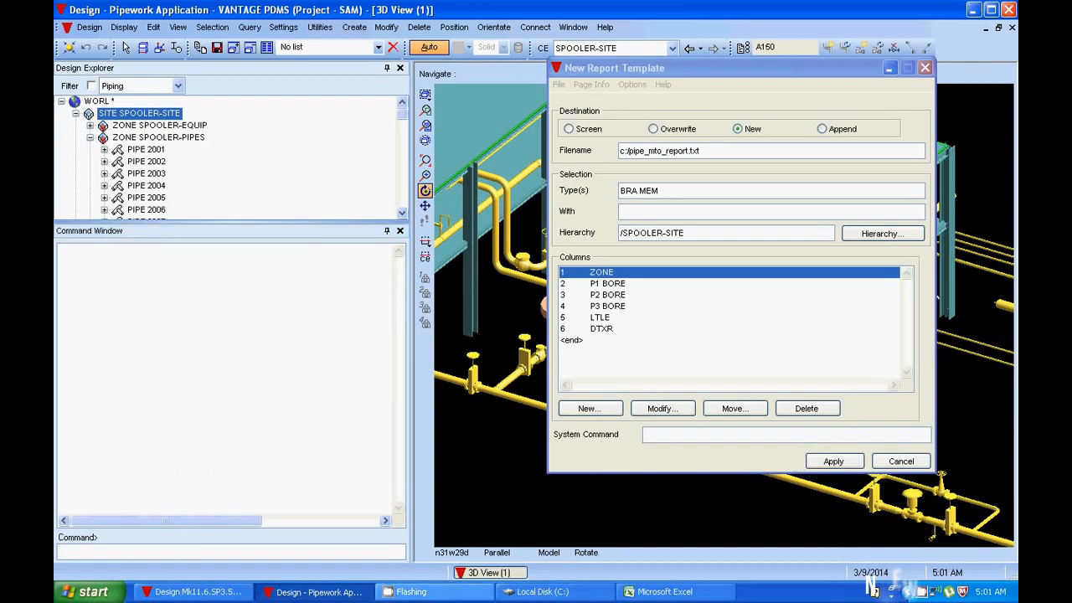
right_click(923, 592)
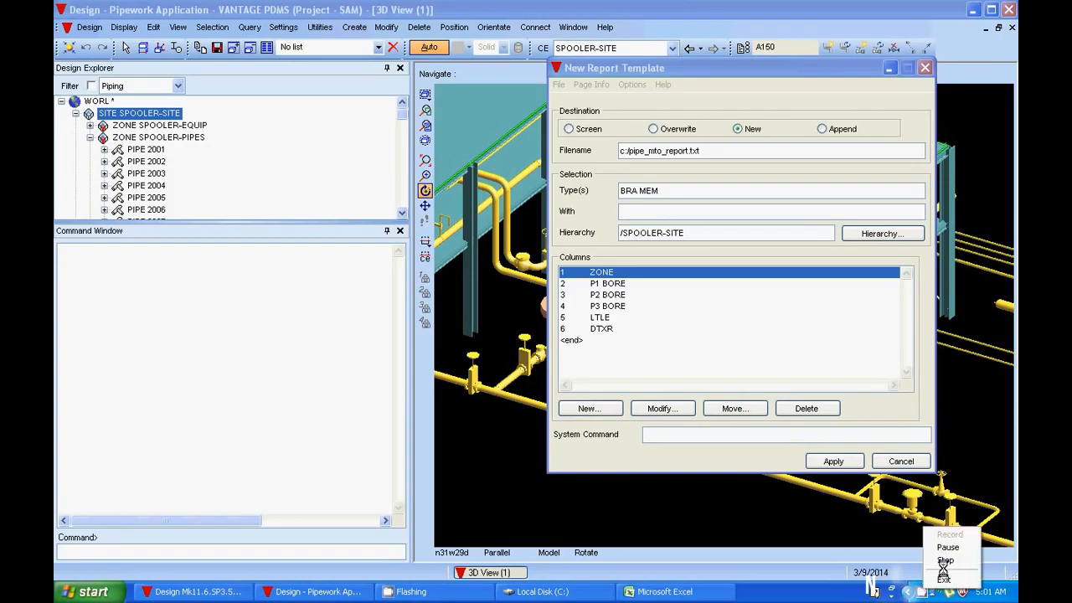
click(945, 561)
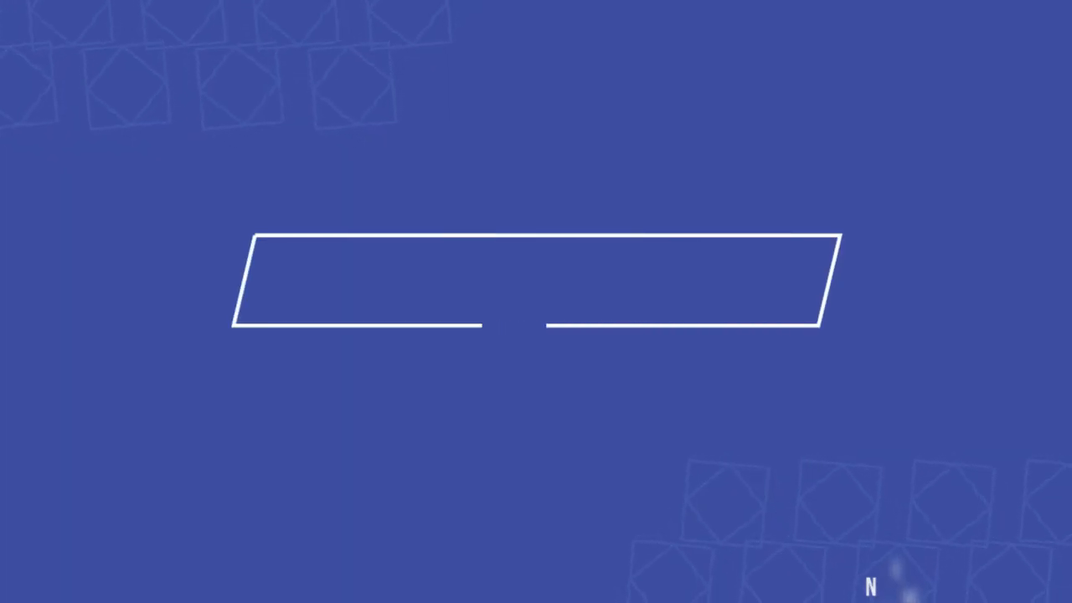